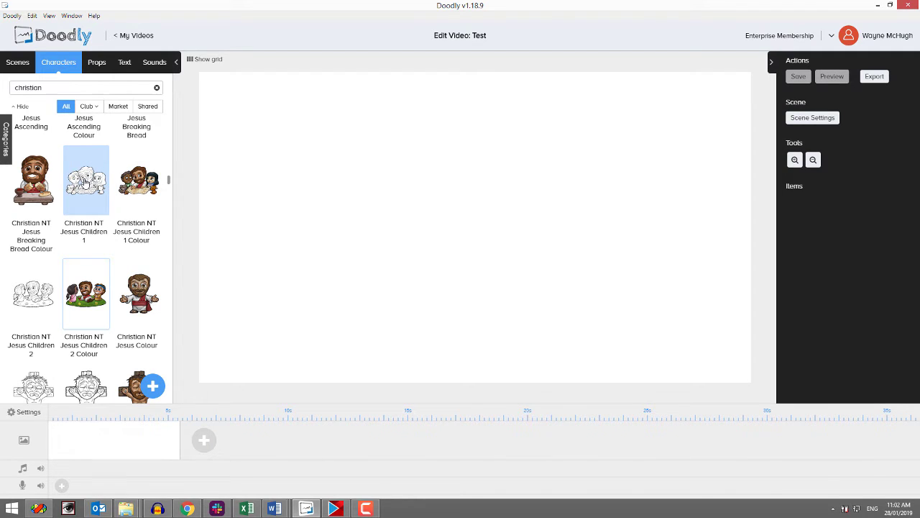
Add the Jesus Children 1 sketch and its Colour version, stacking the colour one exactly over the sketch.
{"action": "left_click", "coordinate": [85, 183]}
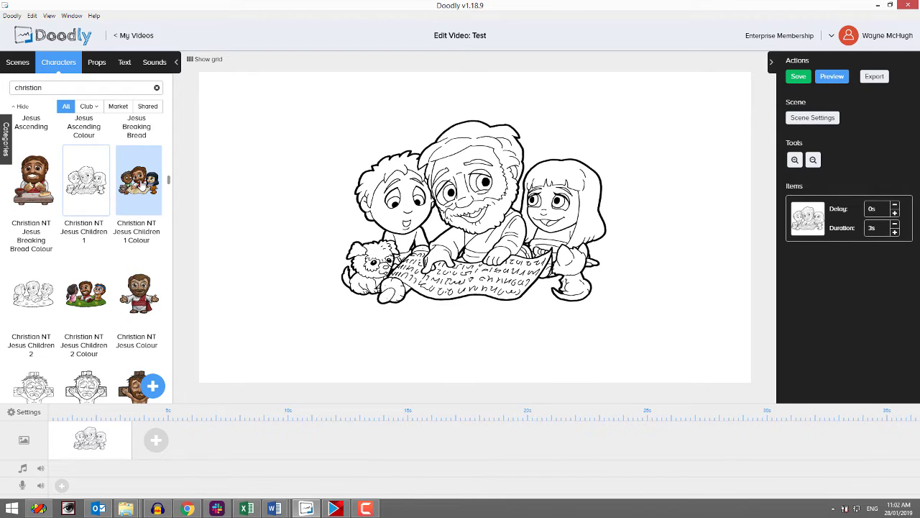
{"action": "left_click", "coordinate": [142, 184]}
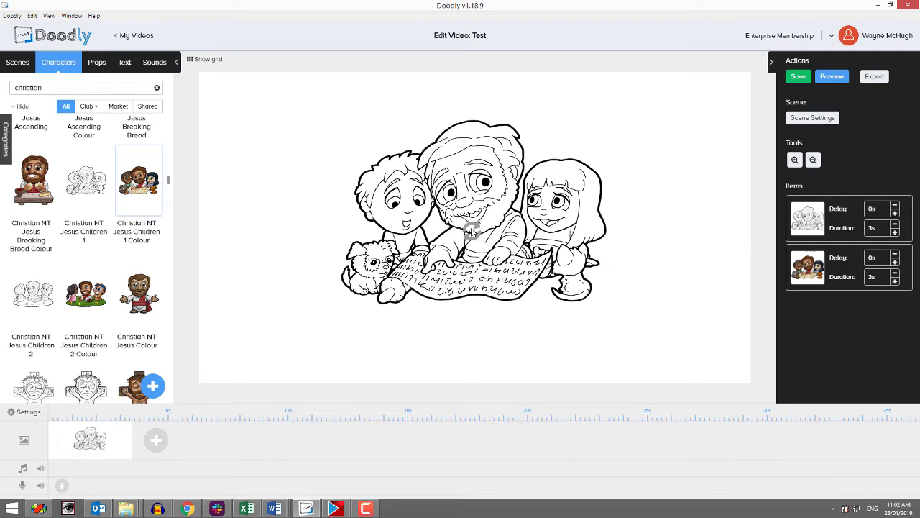
{"action": "left_click_drag", "start_coordinate": [470, 233], "coordinate": [497, 214]}
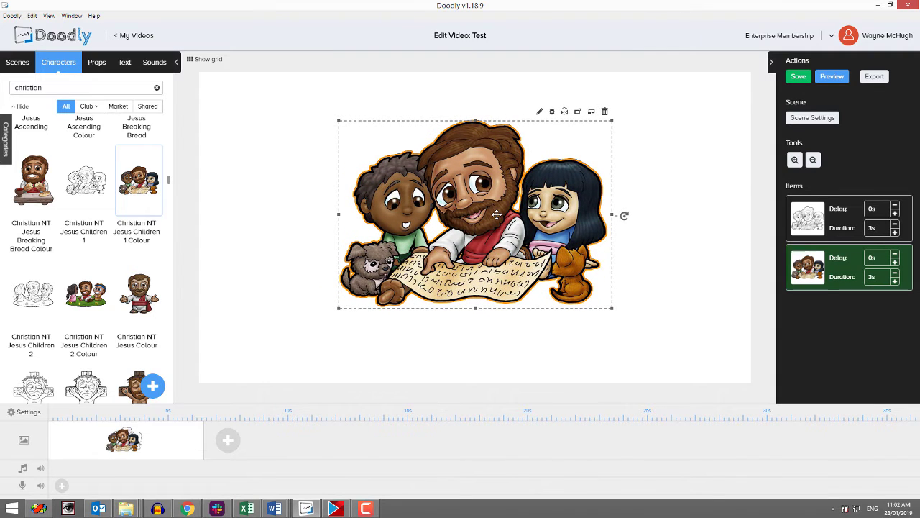
Select both characters, move them up and left, and enlarge them to fill most of the canvas.
{"action": "left_click", "coordinate": [837, 229]}
{"action": "left_click_drag", "start_coordinate": [472, 202], "coordinate": [341, 167]}
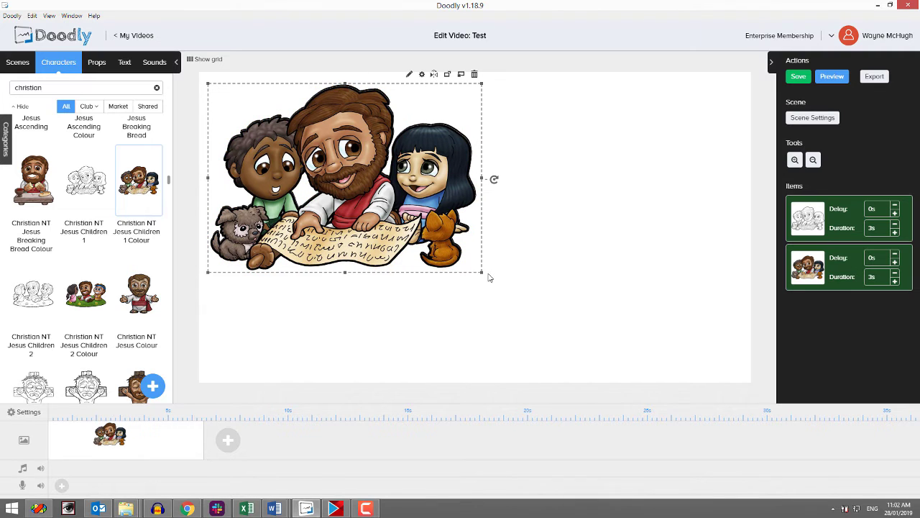
{"action": "left_click_drag", "start_coordinate": [481, 273], "coordinate": [650, 363]}
{"action": "left_click", "coordinate": [846, 273]}
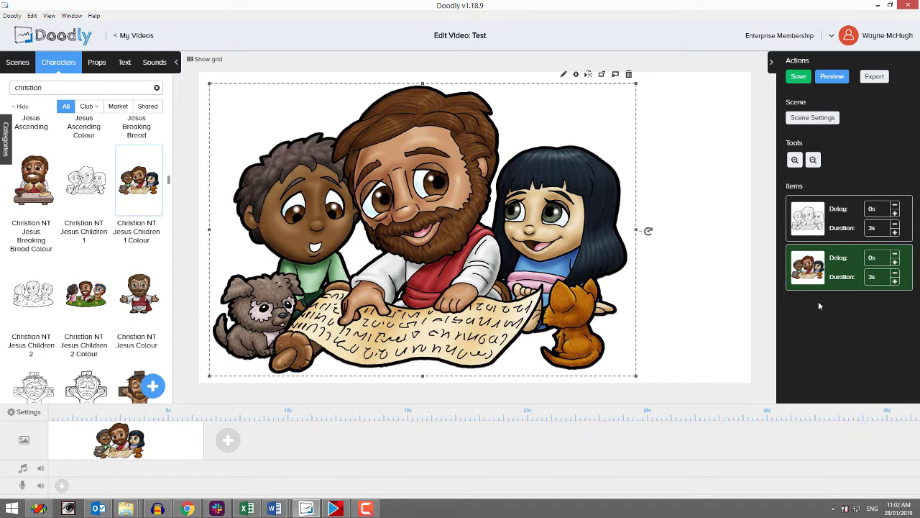
In Video Settings, set Erase mode to Off and apply.
{"action": "left_click", "coordinate": [877, 228]}
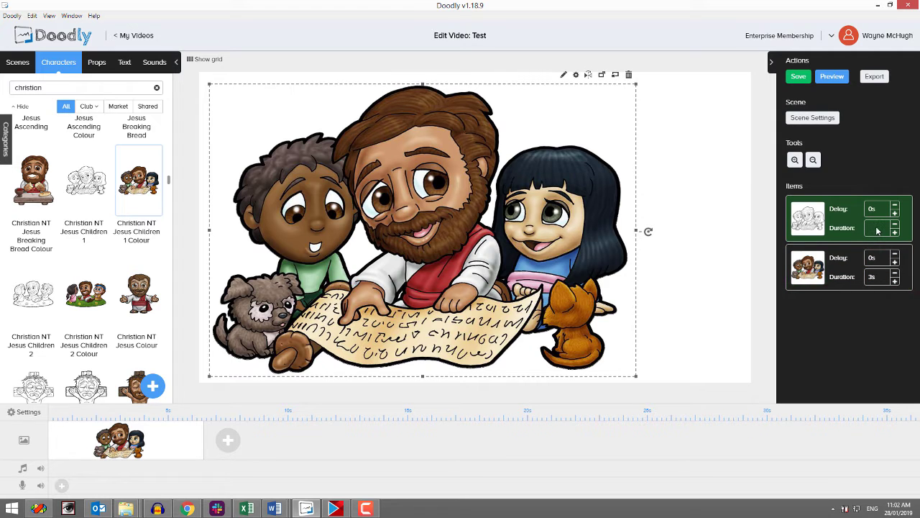
{"action": "left_click", "coordinate": [28, 412]}
{"action": "left_click", "coordinate": [598, 380]}
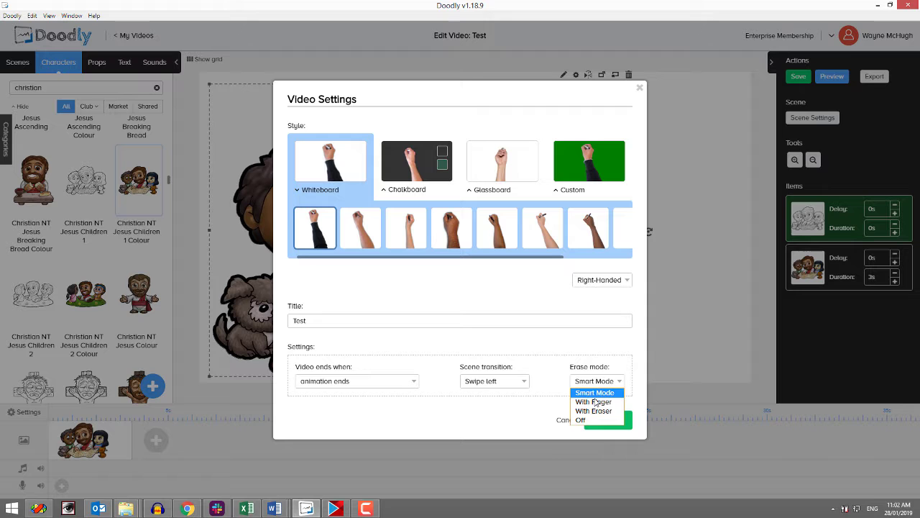
{"action": "left_click", "coordinate": [578, 420]}
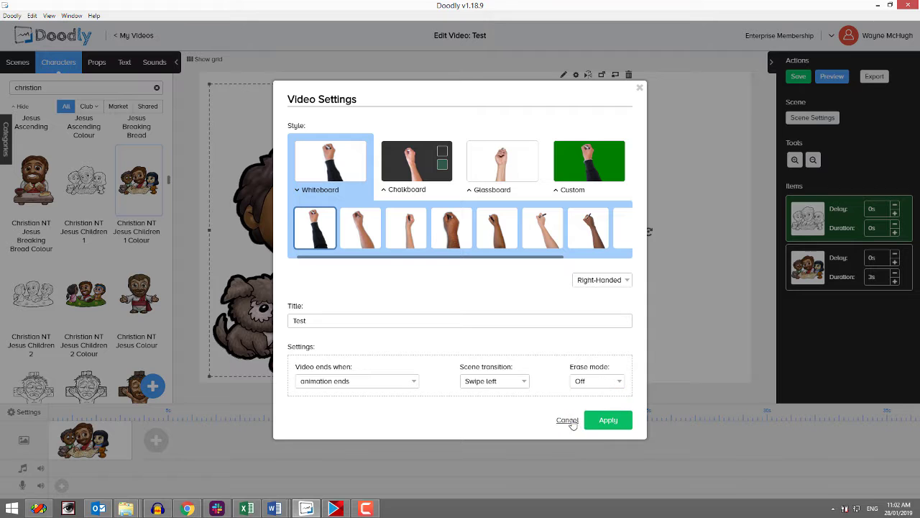
{"action": "left_click", "coordinate": [608, 421]}
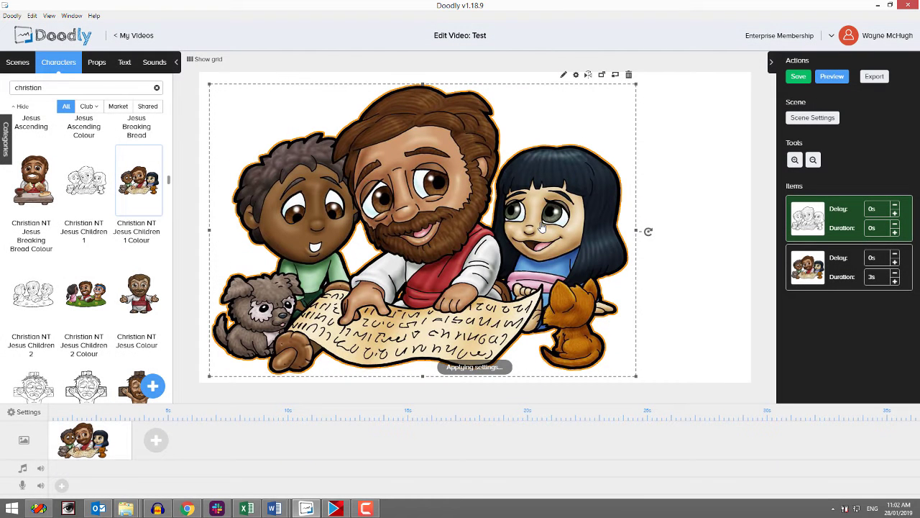
Set the sketch item's duration to 5 seconds.
{"action": "left_click", "coordinate": [873, 228]}
{"action": "key", "text": "BackSpace"}
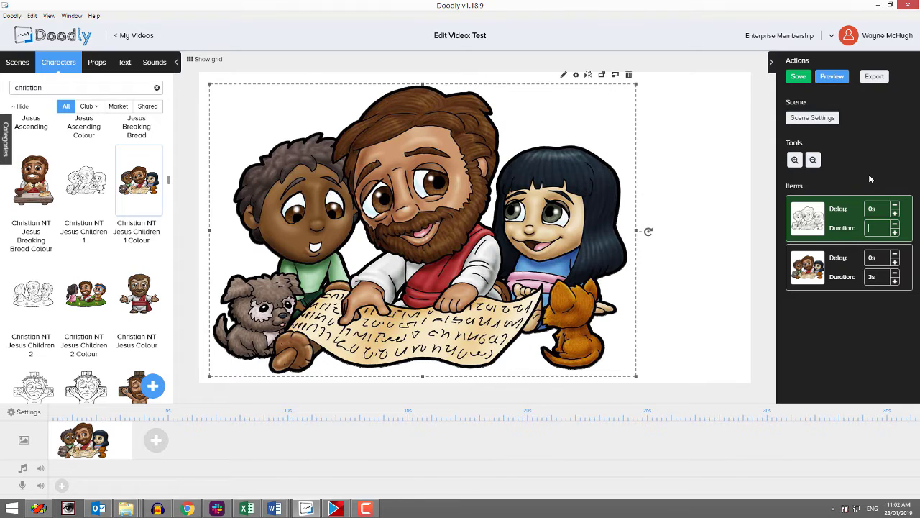
{"action": "type", "text": "5"}
{"action": "key", "text": "Return"}
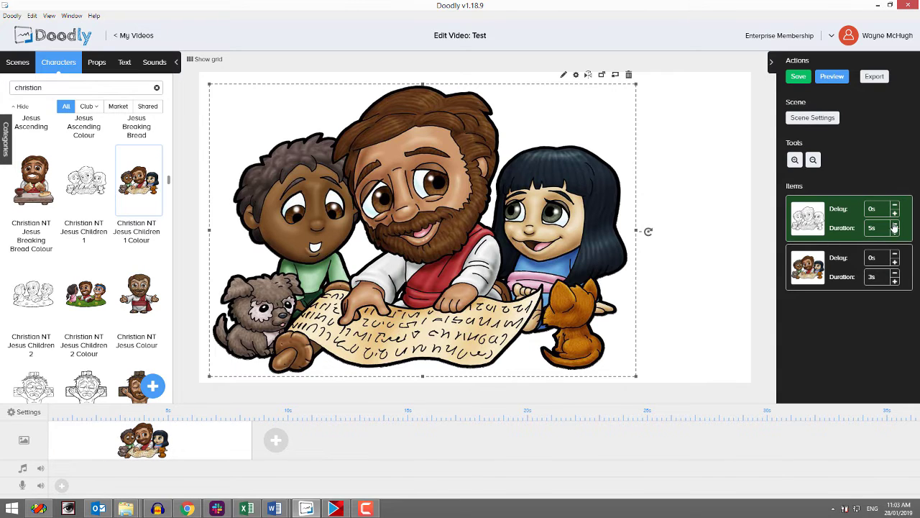
Give the colour item a 0s duration and a 2s delay.
{"action": "left_click", "coordinate": [875, 278]}
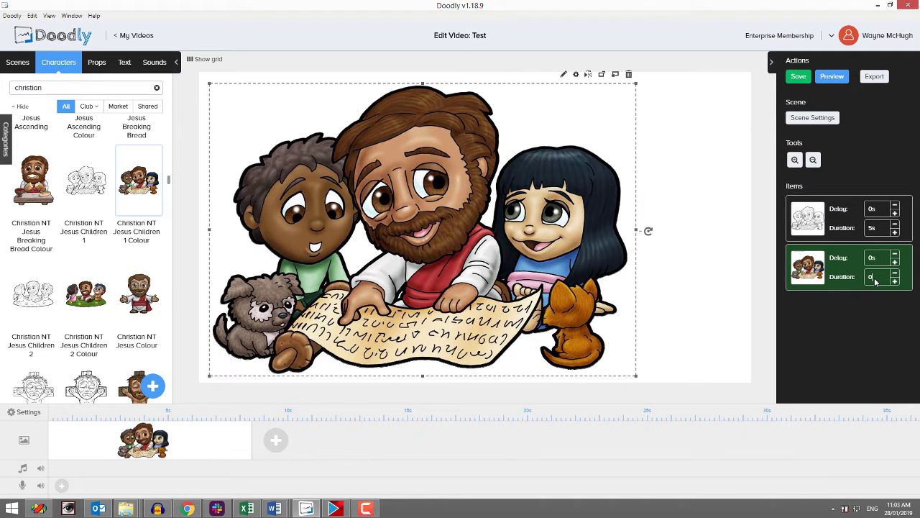
{"action": "type", "text": "0"}
{"action": "key", "text": "Return"}
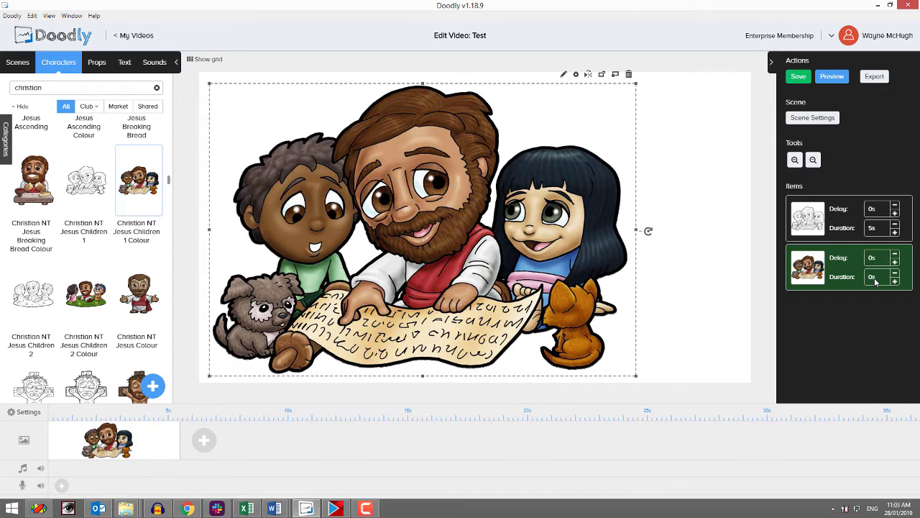
{"action": "left_click", "coordinate": [875, 262]}
{"action": "type", "text": "2"}
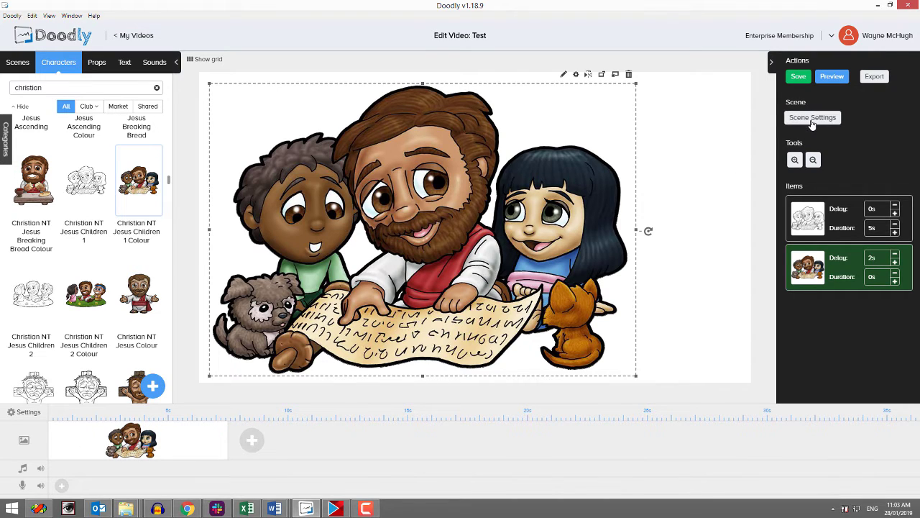
Set Extra time at the end to 5 in Scene Settings and apply it.
{"action": "left_click", "coordinate": [813, 120]}
{"action": "triple_click", "coordinate": [484, 159]}
{"action": "key", "text": "BackSpace"}
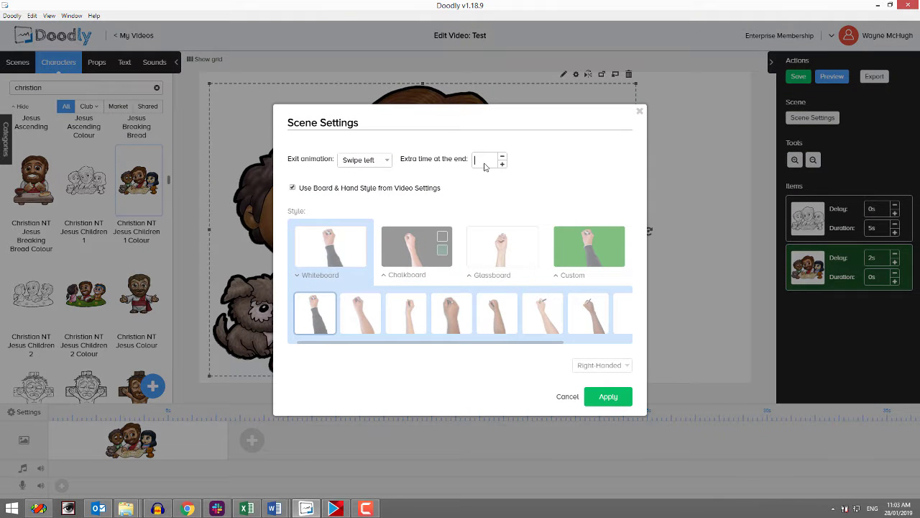
{"action": "type", "text": "5s"}
{"action": "left_click", "coordinate": [608, 398]}
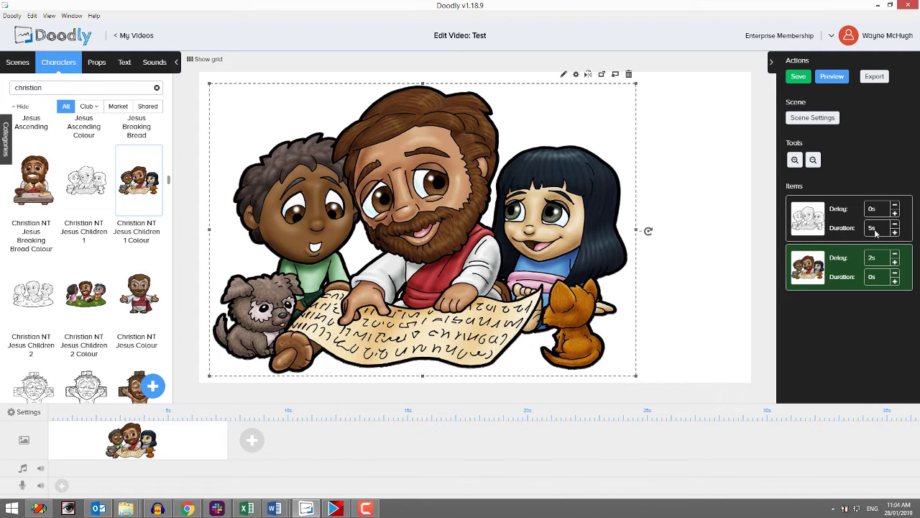
{"action": "left_click", "coordinate": [874, 77]}
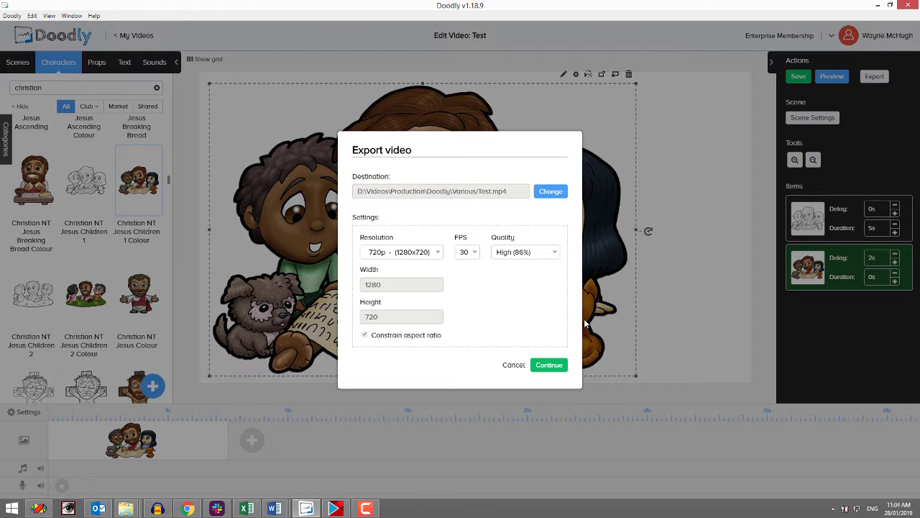
{"action": "left_click", "coordinate": [513, 365]}
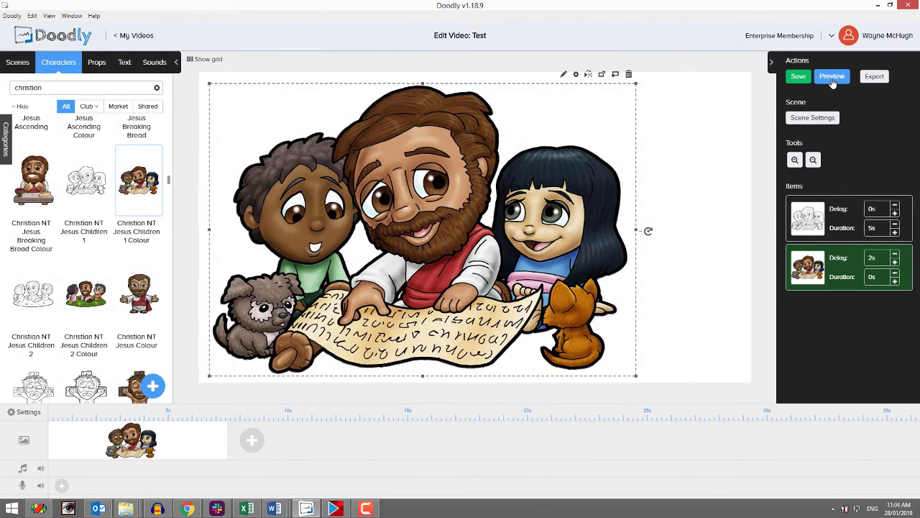
{"action": "left_click", "coordinate": [837, 83]}
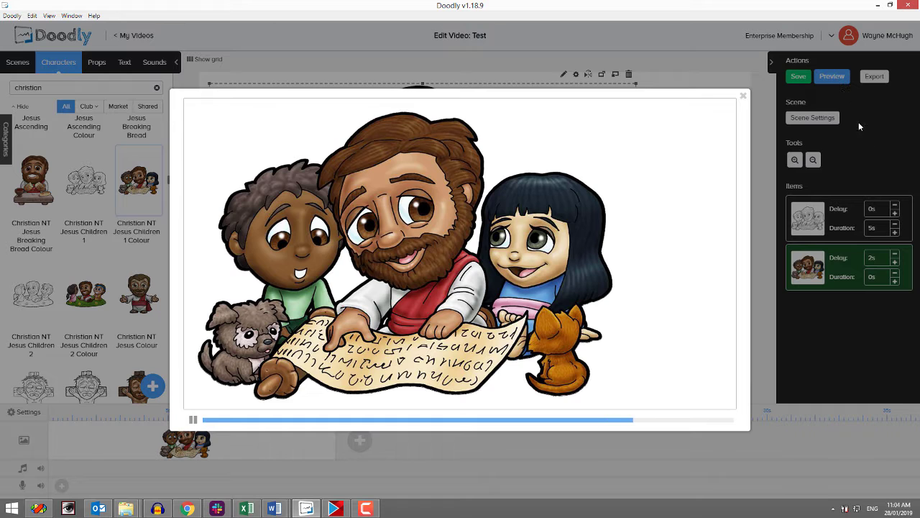
{"action": "left_click", "coordinate": [743, 96]}
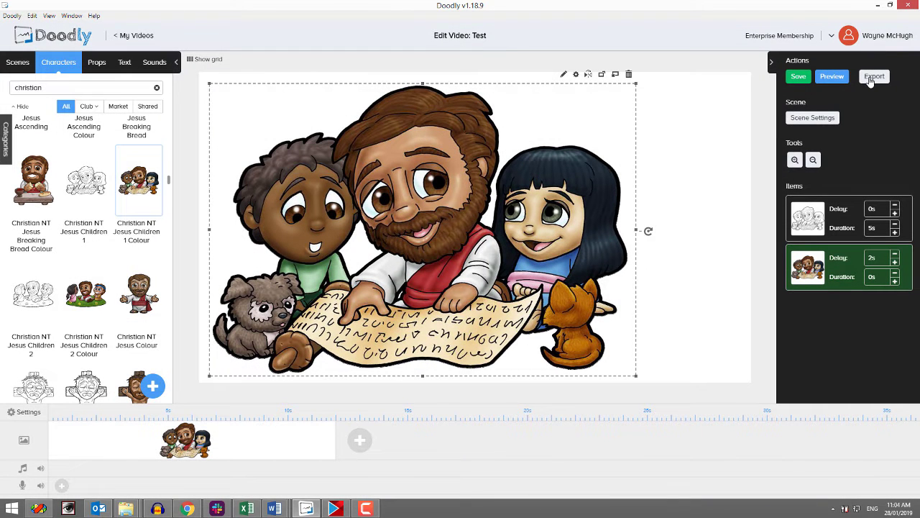
In the export options, keep High (86%) quality and 720p resolution.
{"action": "left_click", "coordinate": [873, 78]}
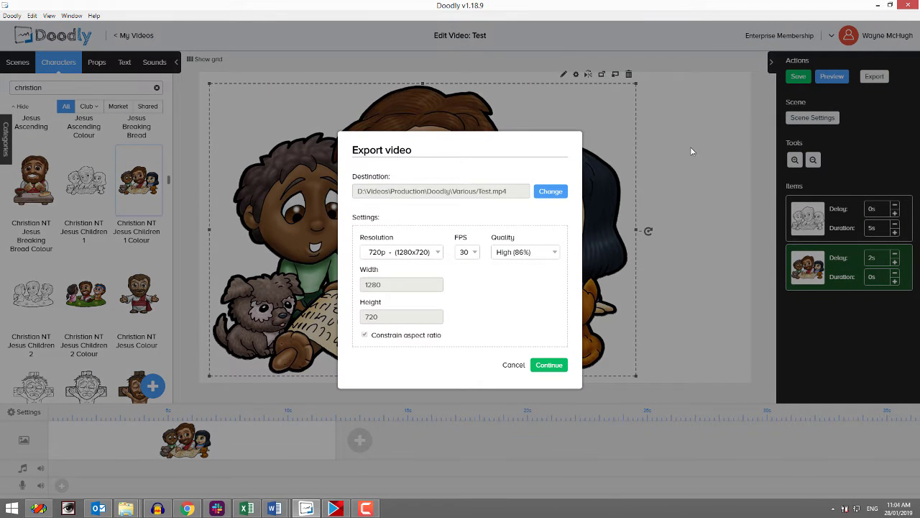
{"action": "left_click", "coordinate": [519, 253]}
{"action": "left_click", "coordinate": [431, 261]}
{"action": "left_click", "coordinate": [524, 253]}
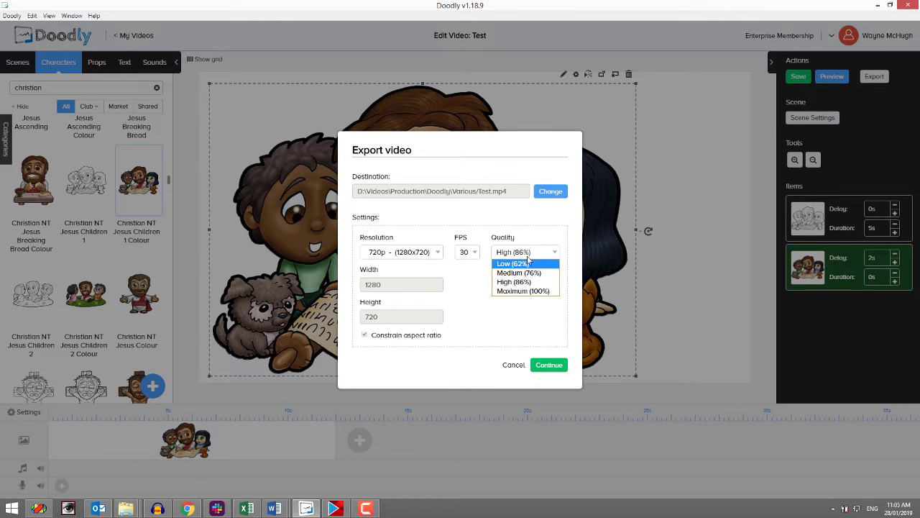
{"action": "left_click", "coordinate": [528, 254]}
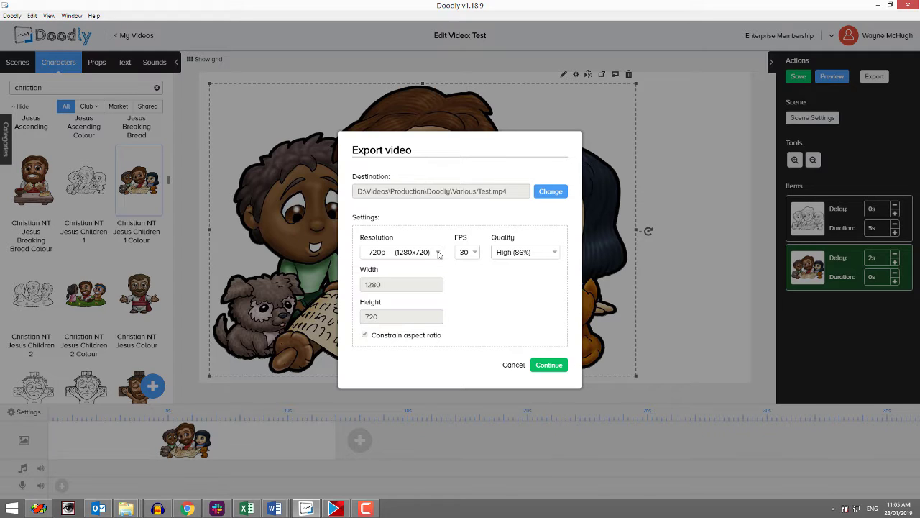
{"action": "left_click", "coordinate": [411, 253]}
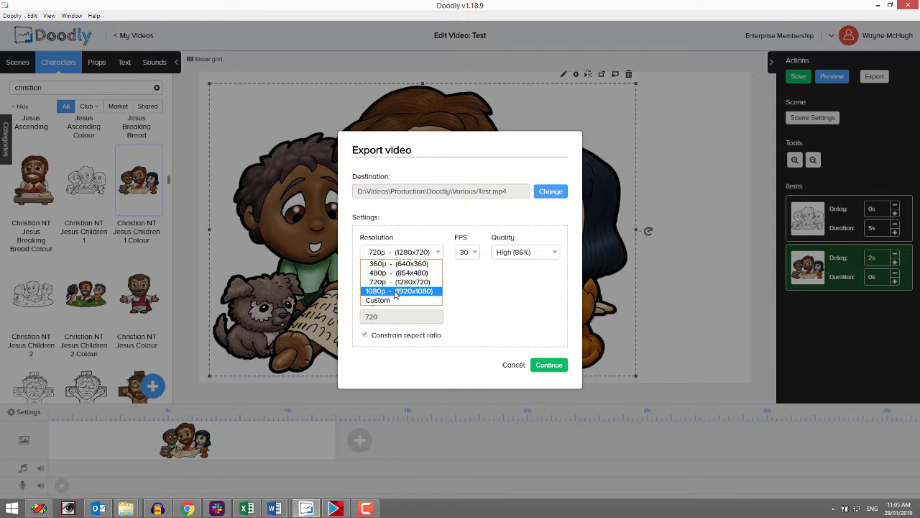
{"action": "left_click", "coordinate": [399, 255]}
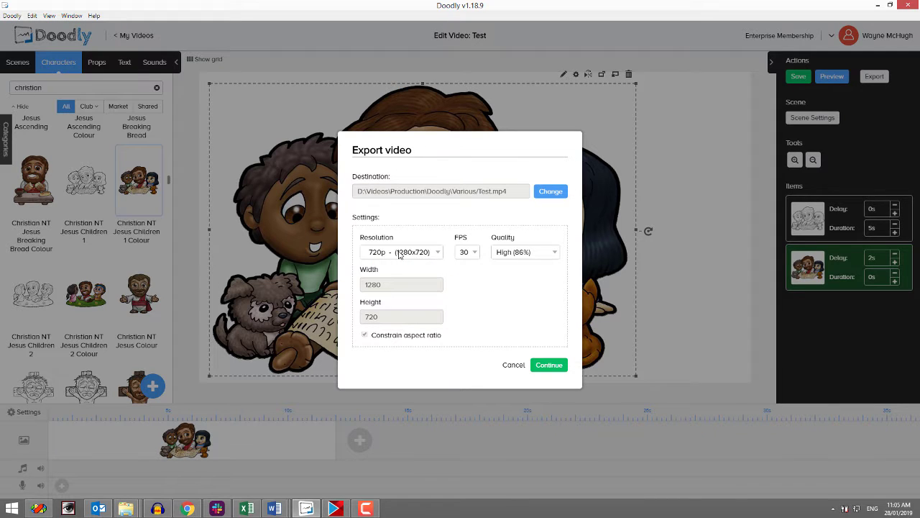
Set the export destination to overwrite JesusWithChildren.mp4 in the Various folder.
{"action": "left_click", "coordinate": [557, 195]}
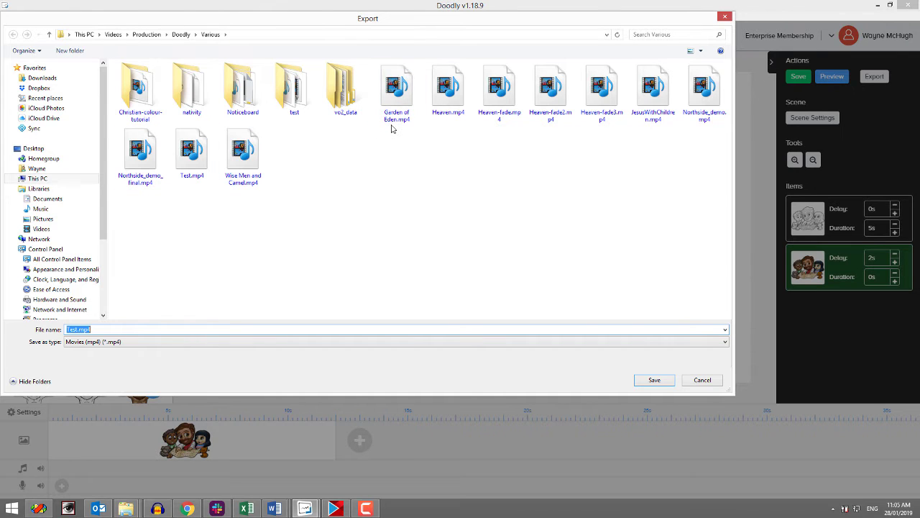
{"action": "double_click", "coordinate": [652, 88]}
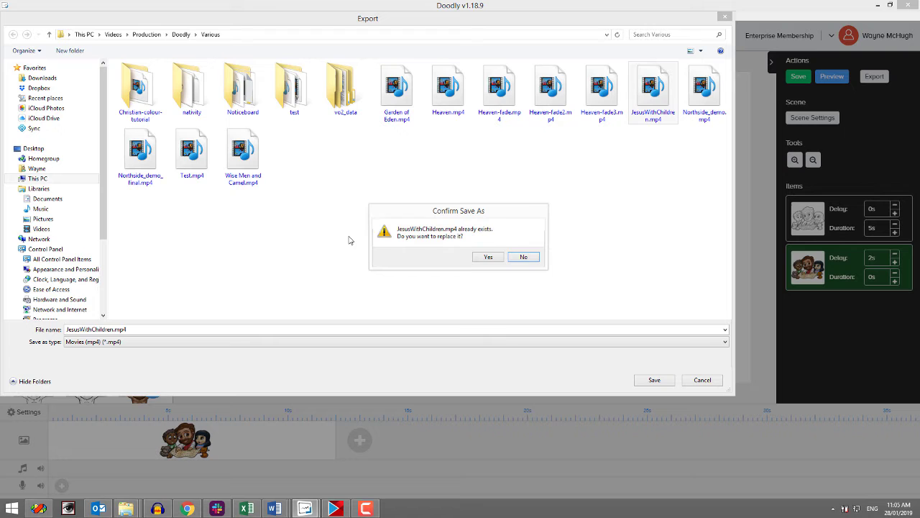
{"action": "left_click", "coordinate": [487, 256]}
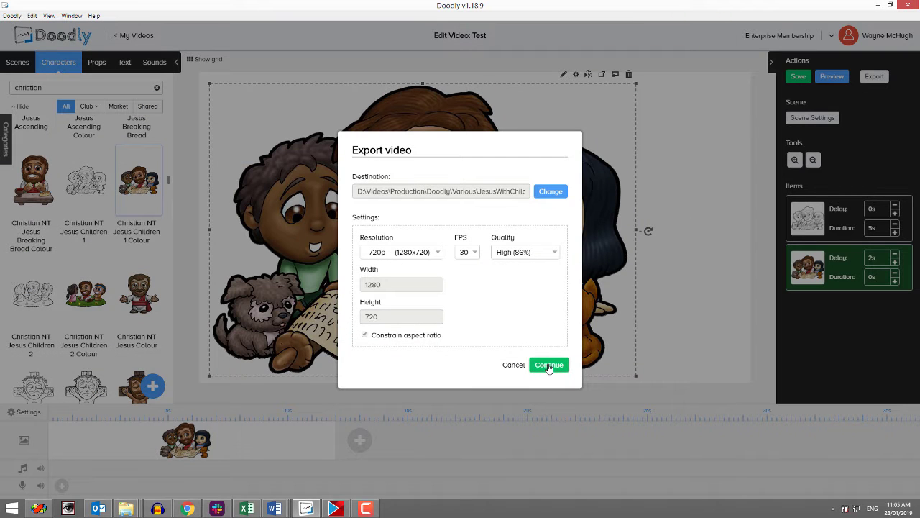
Render the export, then show JesusWithChildren.mp4 in its Various folder.
{"action": "left_click", "coordinate": [547, 364]}
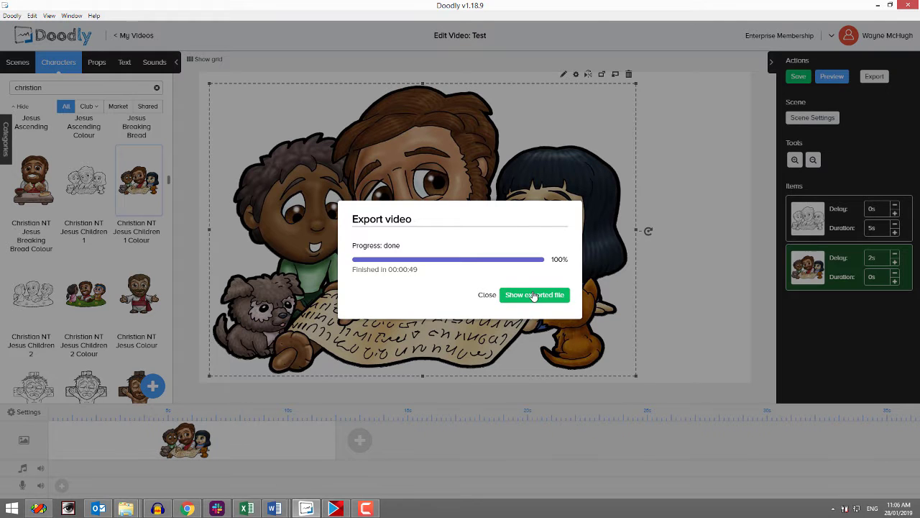
{"action": "left_click", "coordinate": [534, 295]}
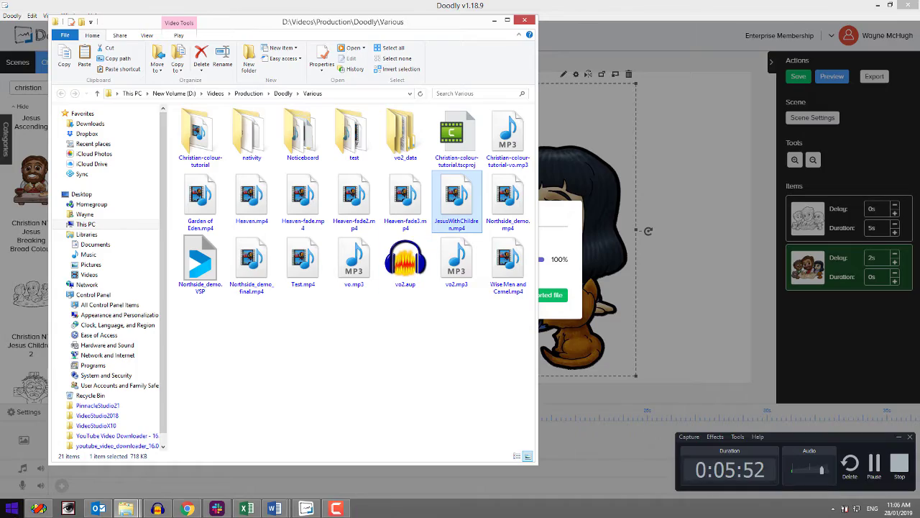
Launch Corel VideoStudio X10 from the Windows Start screen.
{"action": "left_click", "coordinate": [12, 508]}
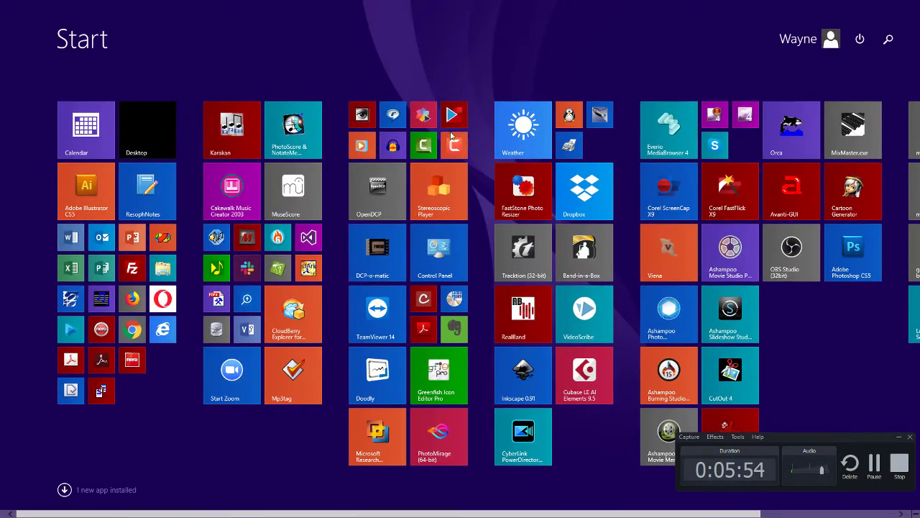
{"action": "key", "text": "Escape"}
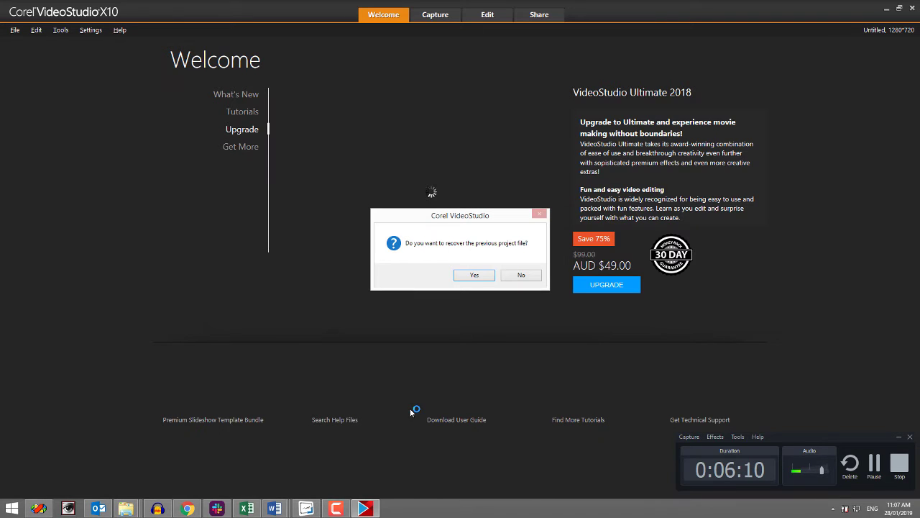
Decline project recovery, switch to Edit, and drop JesusWithChildren.mp4 onto the video track.
{"action": "left_click", "coordinate": [530, 277]}
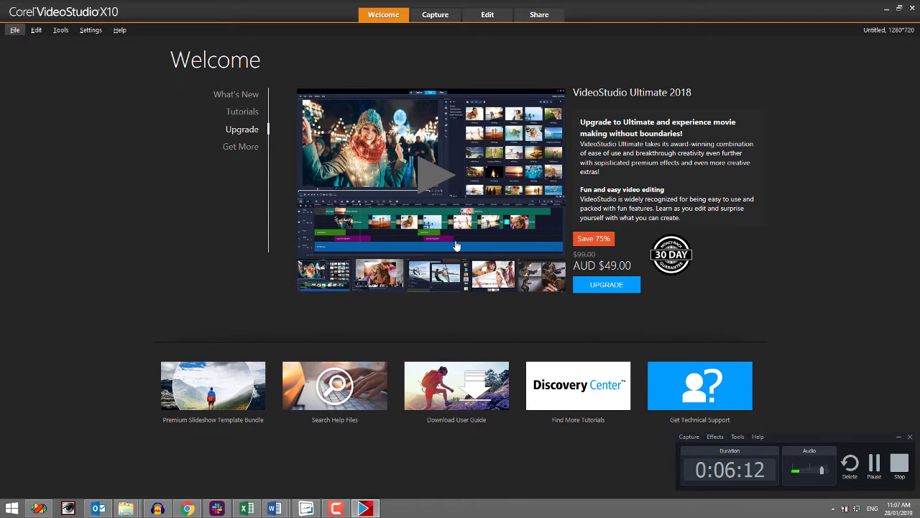
{"action": "left_click", "coordinate": [491, 16]}
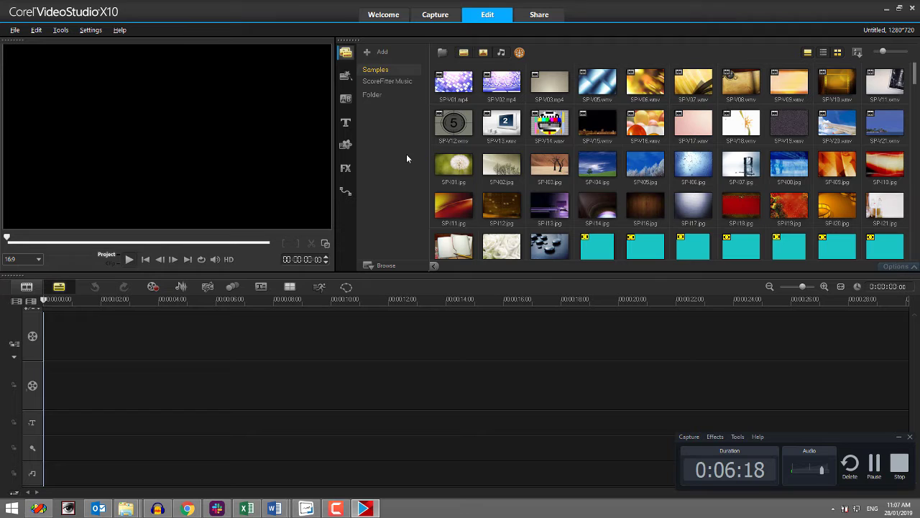
{"action": "key", "text": "alt+Tab"}
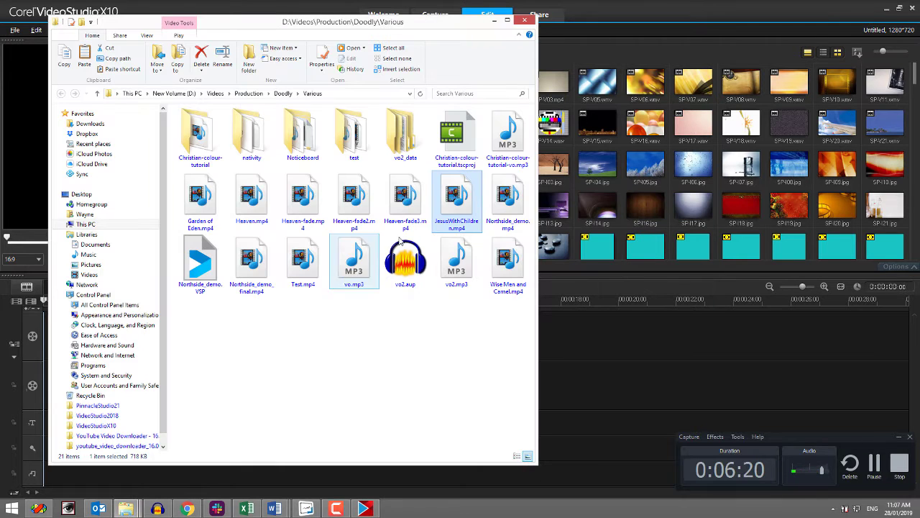
{"action": "left_click_drag", "start_coordinate": [457, 202], "coordinate": [221, 334]}
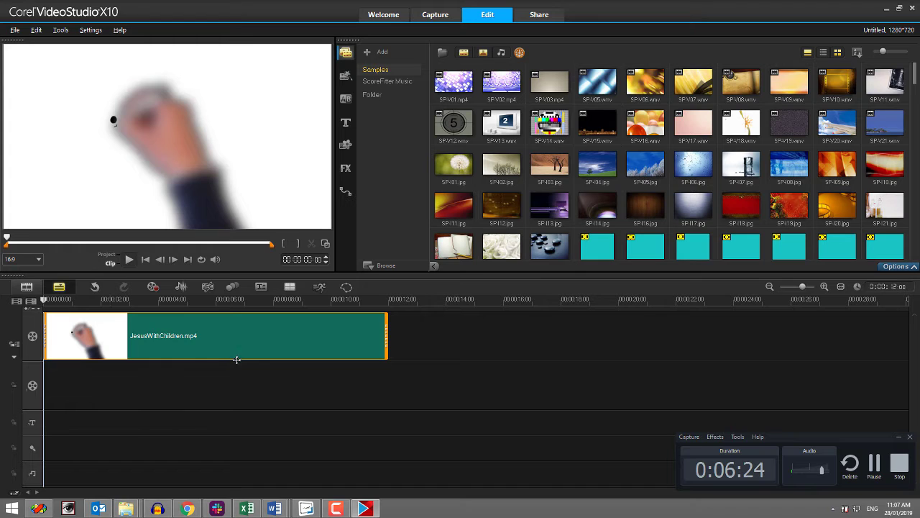
Scrub back from about 10 seconds to 00:00:07:17 looking for the colour change.
{"action": "scroll", "coordinate": [179, 359], "scroll_direction": "up", "scroll_amount": 3}
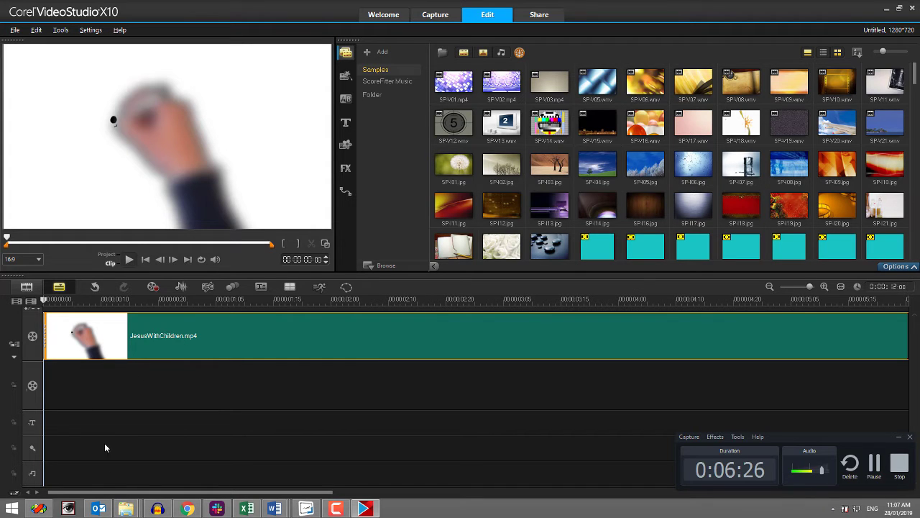
{"action": "left_click_drag", "start_coordinate": [110, 493], "coordinate": [391, 493]}
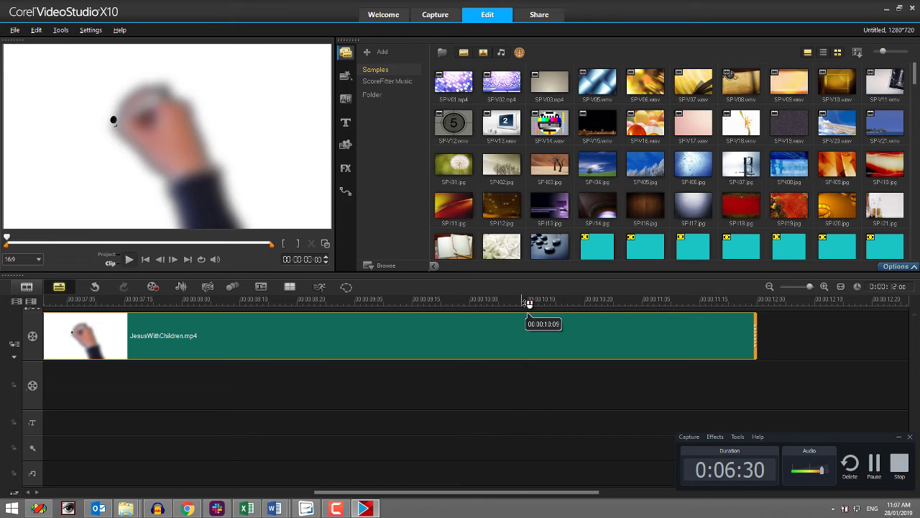
{"action": "left_click", "coordinate": [529, 303]}
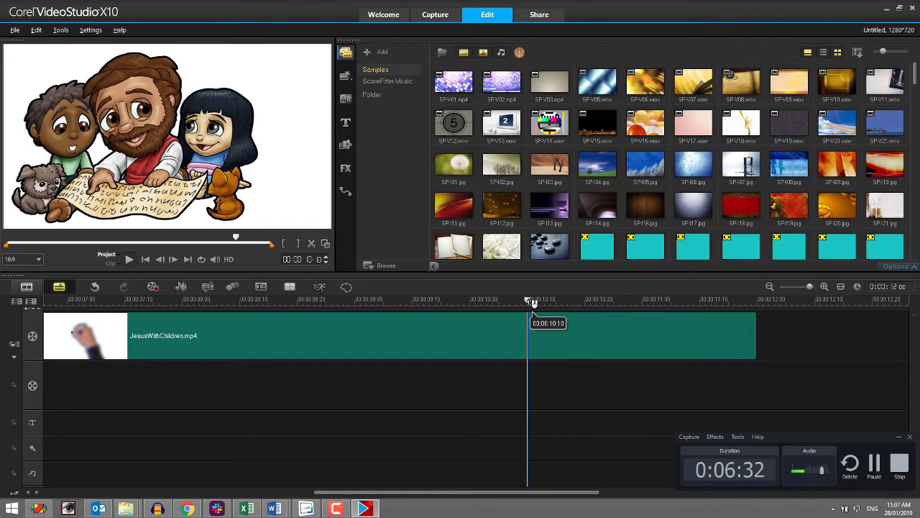
{"action": "left_click_drag", "start_coordinate": [533, 302], "coordinate": [471, 298]}
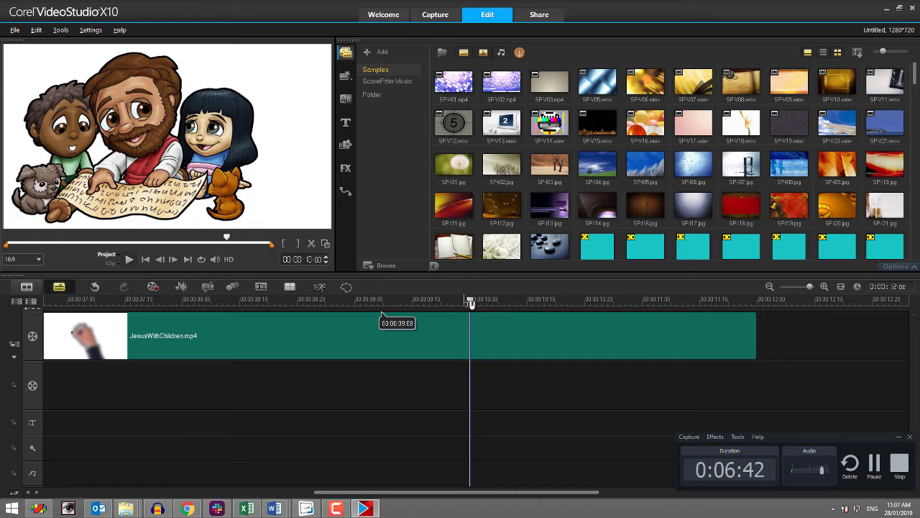
{"action": "key", "text": "Left"}
{"action": "key", "text": "Left"}
{"action": "key", "text": "Left"}
{"action": "key", "text": "Left"}
{"action": "key", "text": "Left"}
{"action": "key", "text": "Left"}
{"action": "key", "text": "Left"}
{"action": "key", "text": "Left"}
{"action": "key", "text": "Left"}
{"action": "key", "text": "Left"}
{"action": "key", "text": "Left"}
{"action": "key", "text": "Left"}
{"action": "key", "text": "Left"}
{"action": "key", "text": "Left"}
{"action": "key", "text": "Left"}
{"action": "key", "text": "Left"}
{"action": "key", "text": "Left"}
{"action": "key", "text": "Left"}
{"action": "key", "text": "Left"}
{"action": "key", "text": "Left"}
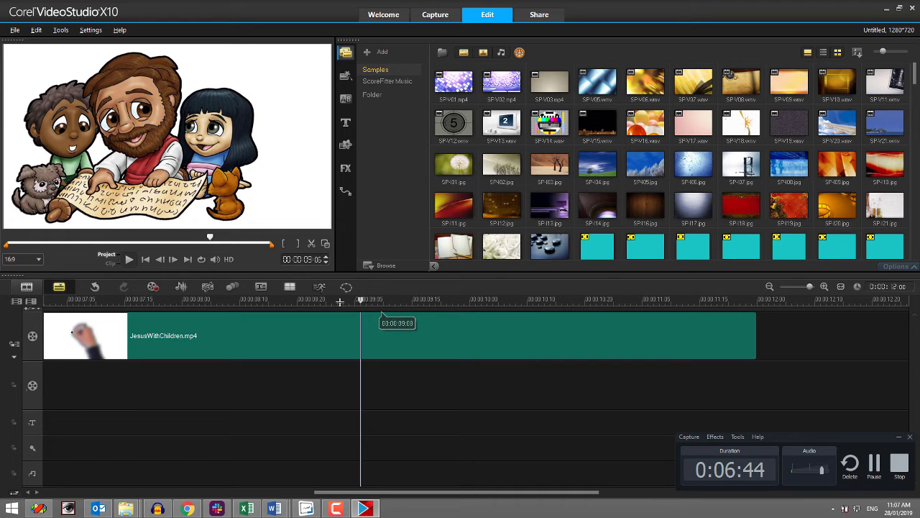
{"action": "left_click", "coordinate": [311, 300]}
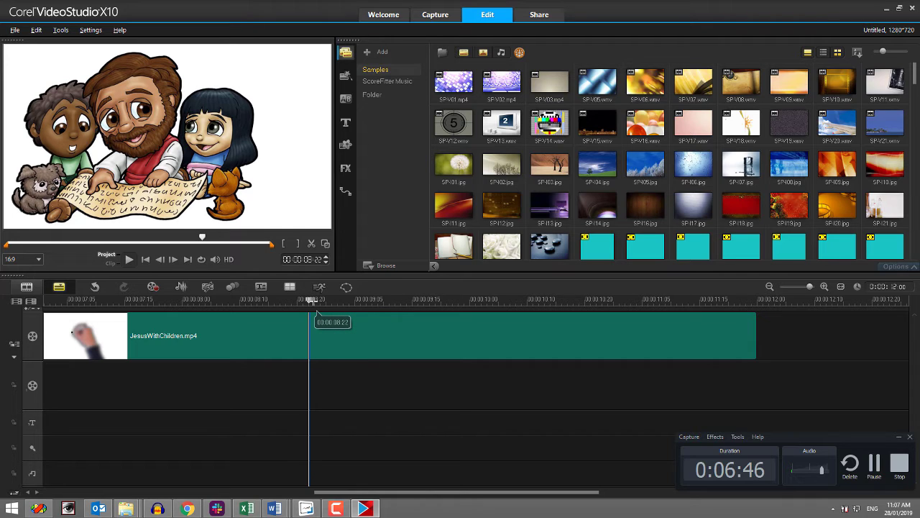
{"action": "left_click", "coordinate": [236, 302]}
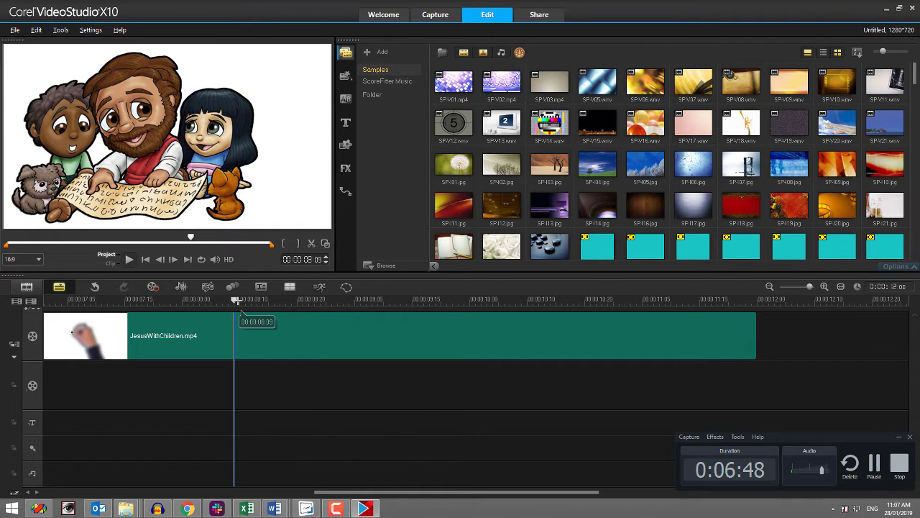
{"action": "left_click", "coordinate": [138, 301]}
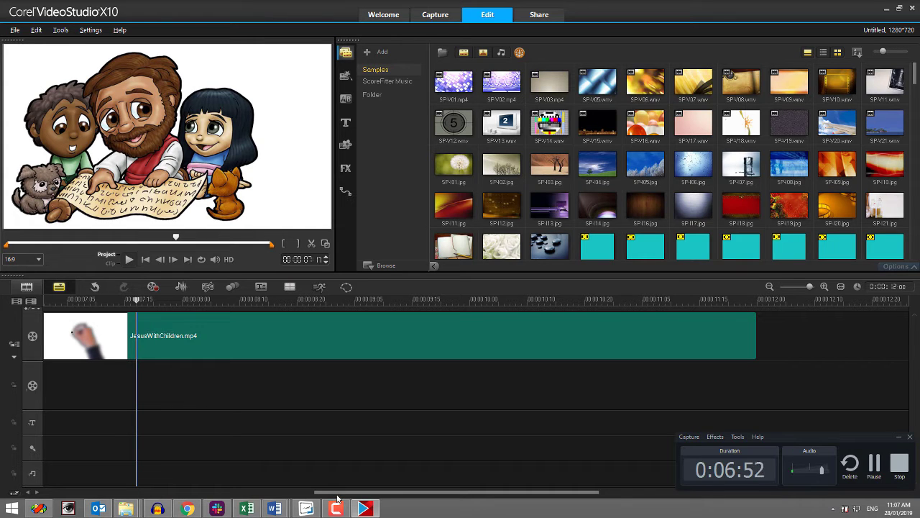
{"action": "left_click", "coordinate": [271, 493]}
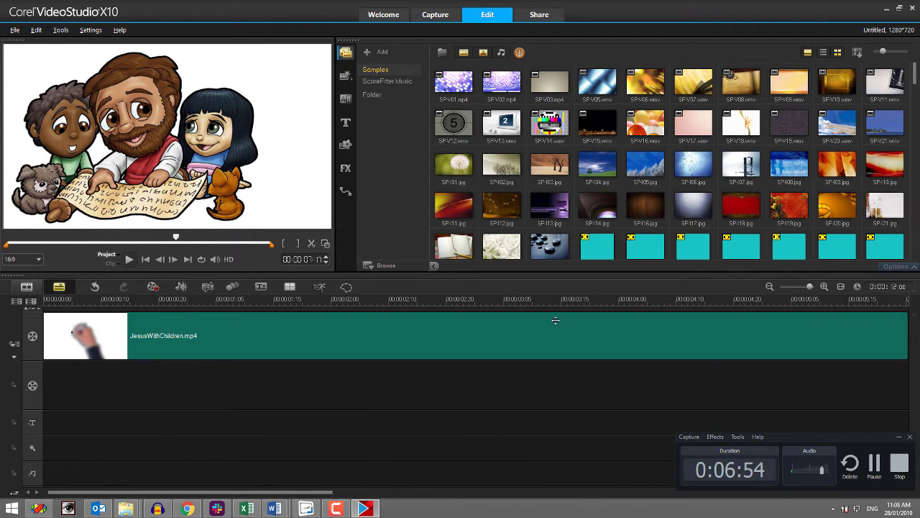
Scrub through 00:00:03:15 to 00:00:05:24 and play the clip to see when colour appears.
{"action": "left_click", "coordinate": [562, 299]}
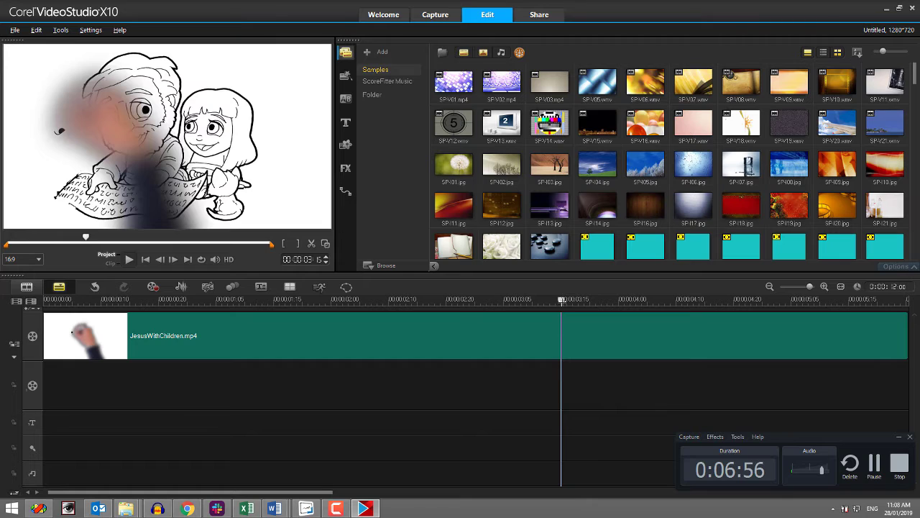
{"action": "left_click", "coordinate": [877, 300]}
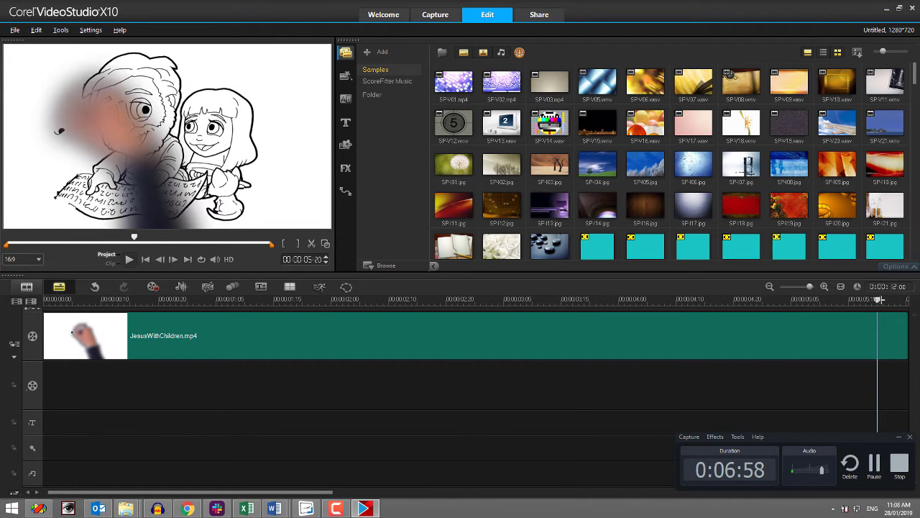
{"action": "left_click_drag", "start_coordinate": [314, 493], "coordinate": [443, 493]}
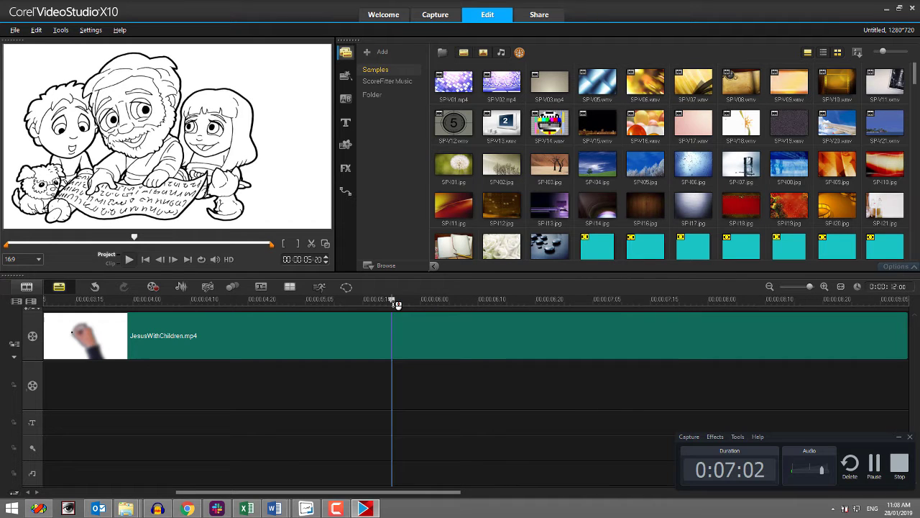
{"action": "left_click_drag", "start_coordinate": [393, 300], "coordinate": [532, 319]}
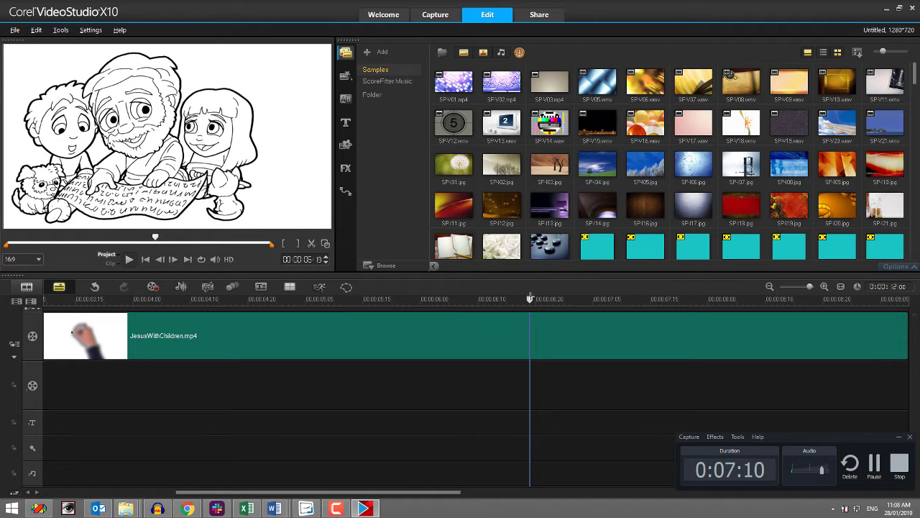
{"action": "key", "text": "space"}
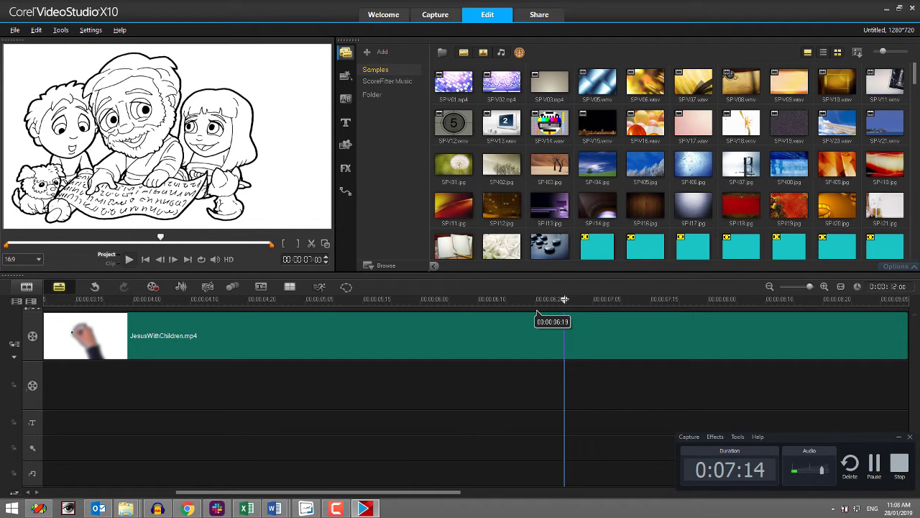
Step frame by frame to the first coloured frame at about 00:00:07:01.
{"action": "left_click_drag", "start_coordinate": [566, 298], "coordinate": [593, 299]}
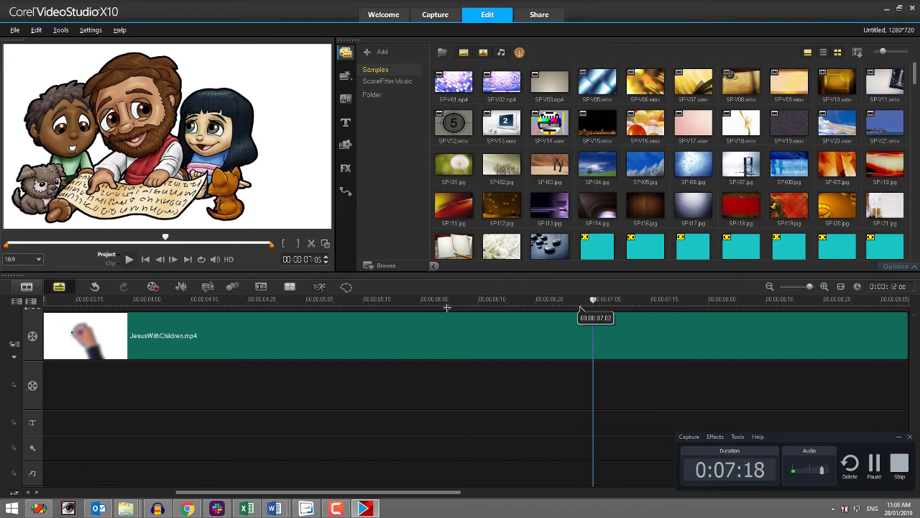
{"action": "left_click", "coordinate": [163, 260]}
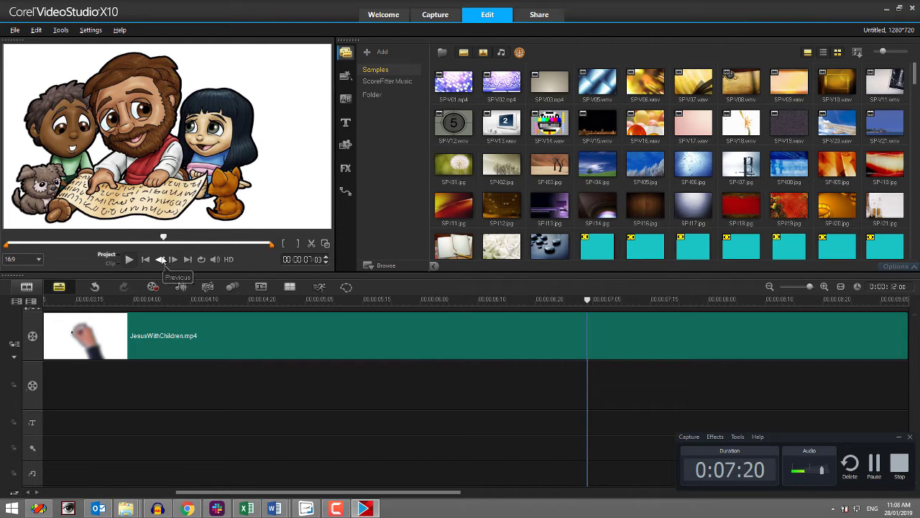
{"action": "left_click", "coordinate": [163, 261]}
{"action": "left_click", "coordinate": [162, 260]}
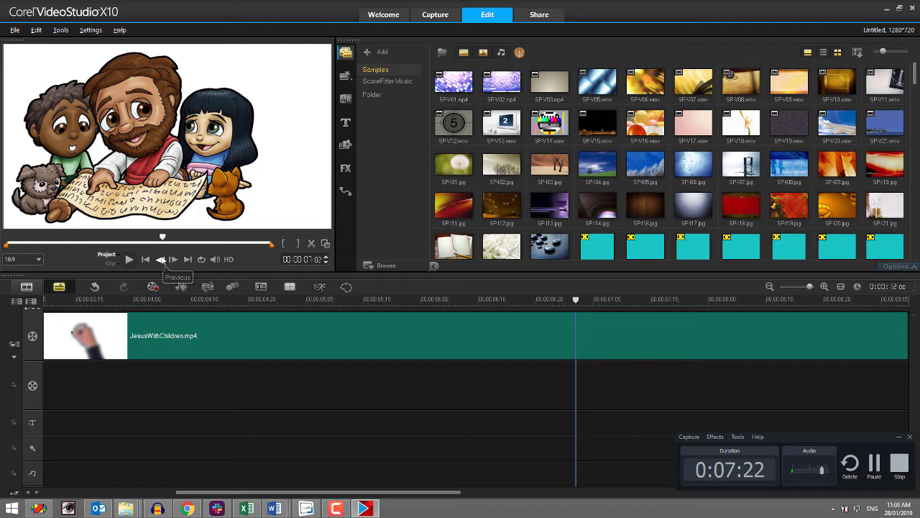
{"action": "left_click", "coordinate": [163, 260]}
{"action": "left_click", "coordinate": [163, 260]}
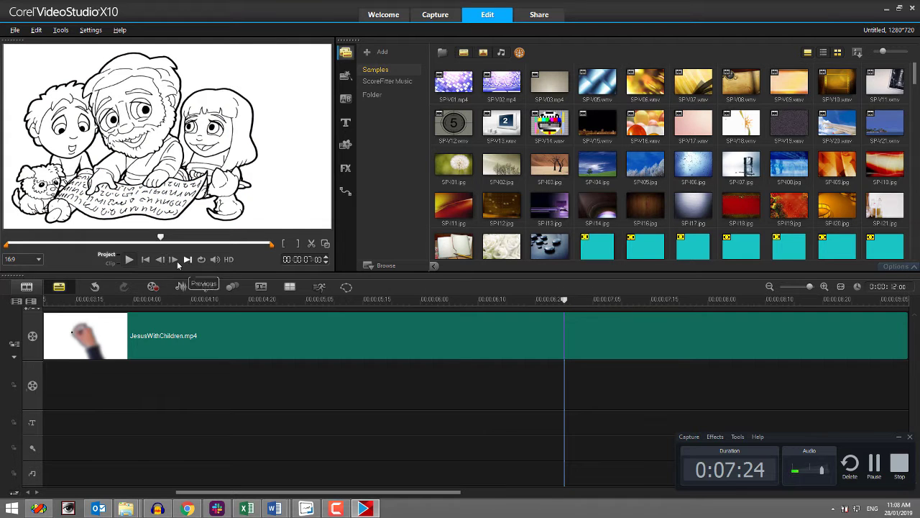
{"action": "left_click", "coordinate": [172, 260]}
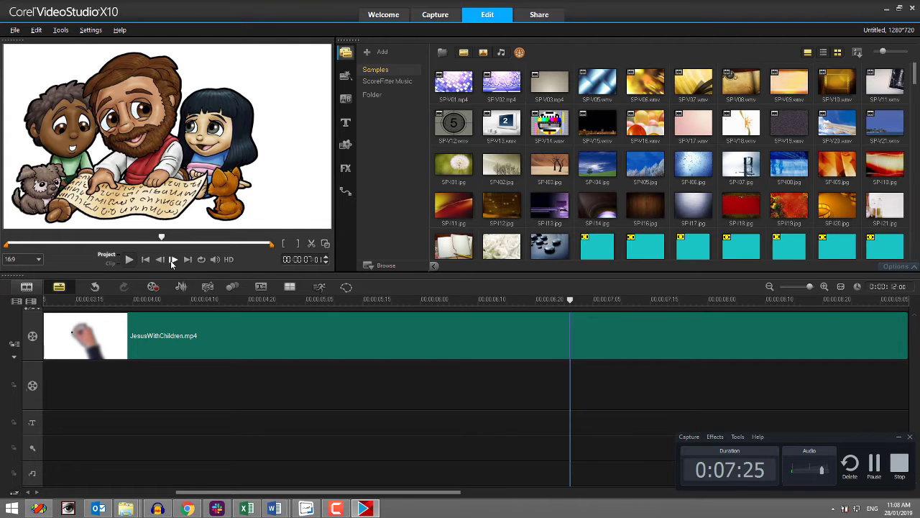
Split JesusWithChildren.mp4 at the playhead, confirming the cut falls between the line-art and colour frames.
{"action": "right_click", "coordinate": [569, 332]}
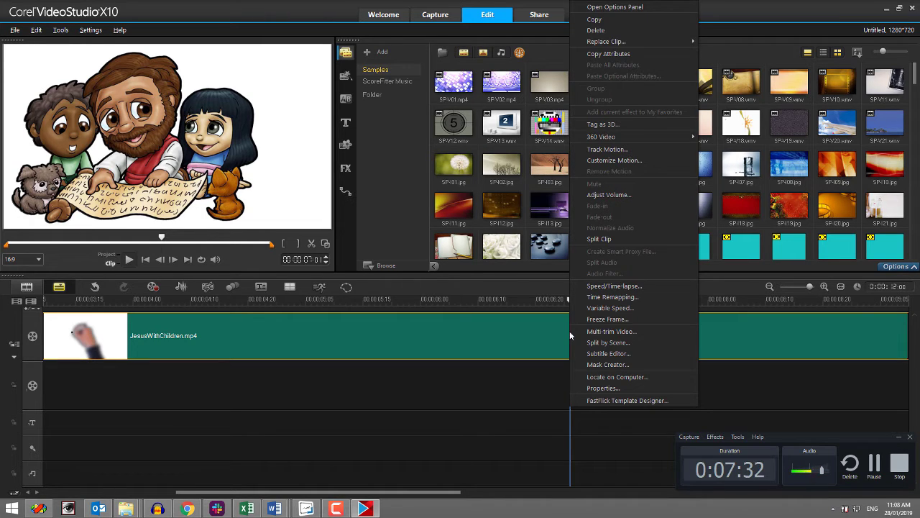
{"action": "left_click", "coordinate": [591, 238]}
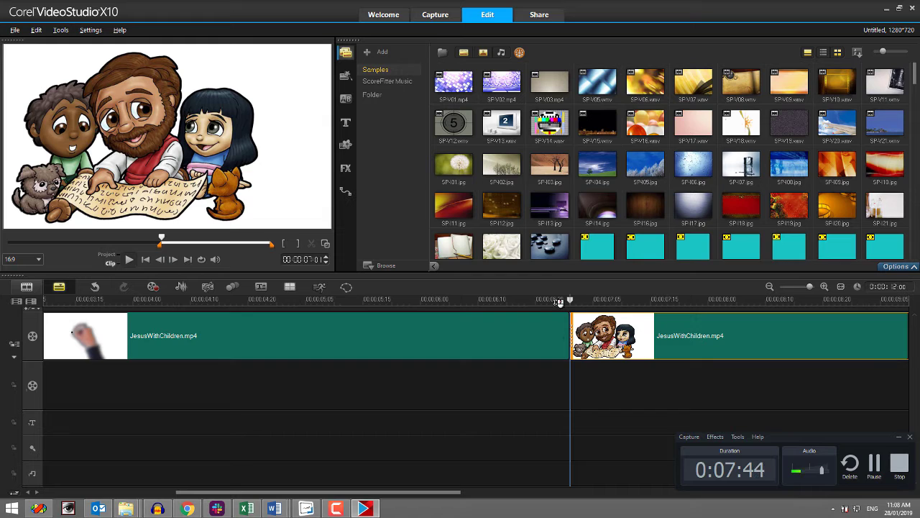
{"action": "left_click", "coordinate": [160, 258]}
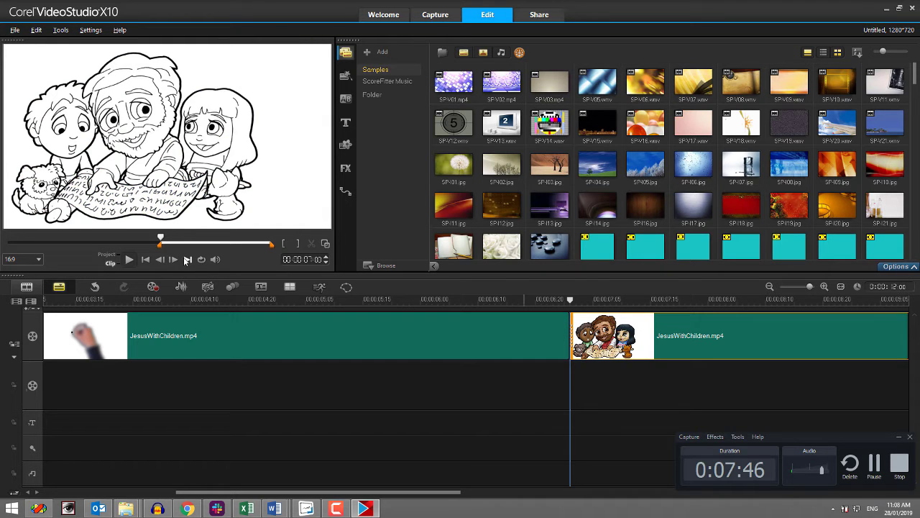
{"action": "left_click", "coordinate": [178, 260]}
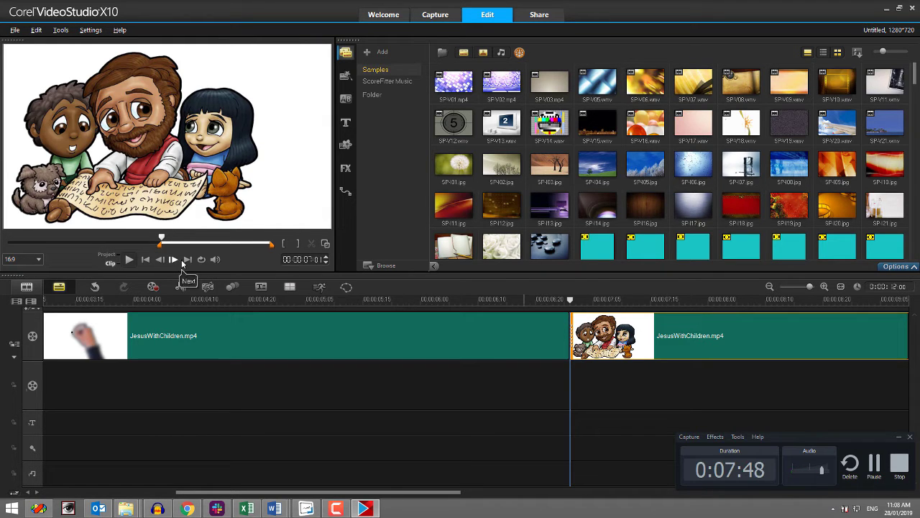
Drop the Clapper transition between the two JesusWithChildren.mp4 clip halves.
{"action": "left_click", "coordinate": [347, 100]}
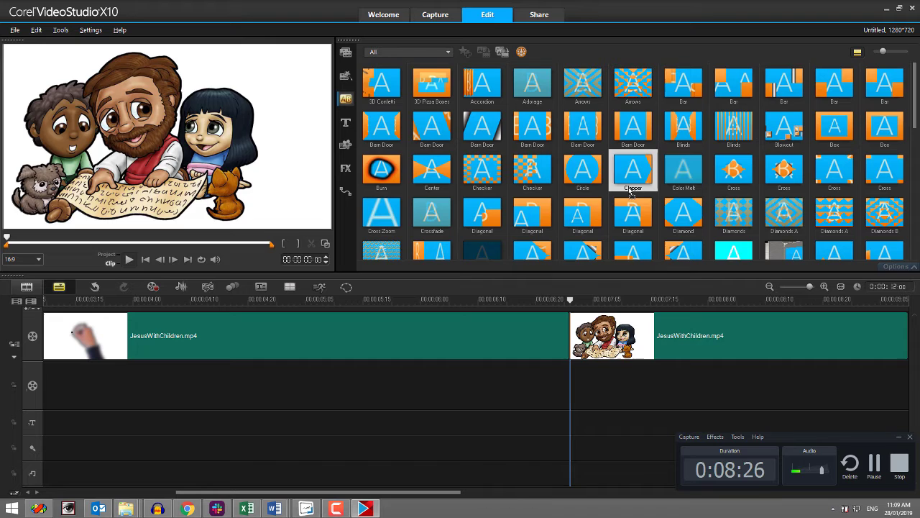
{"action": "left_click_drag", "start_coordinate": [630, 193], "coordinate": [606, 329]}
{"action": "left_click_drag", "start_coordinate": [491, 289], "coordinate": [488, 301]}
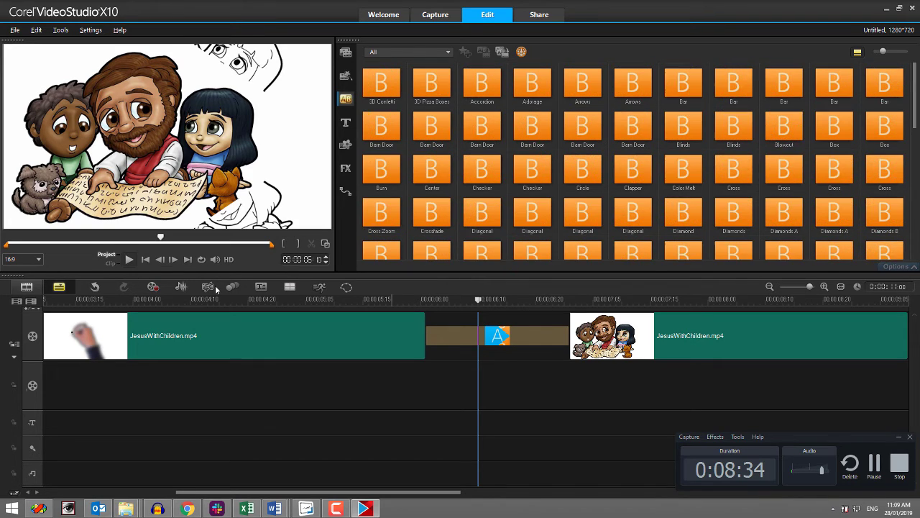
Preview the Clapper transition from the line-art frame into the colour frame.
{"action": "left_click", "coordinate": [406, 301]}
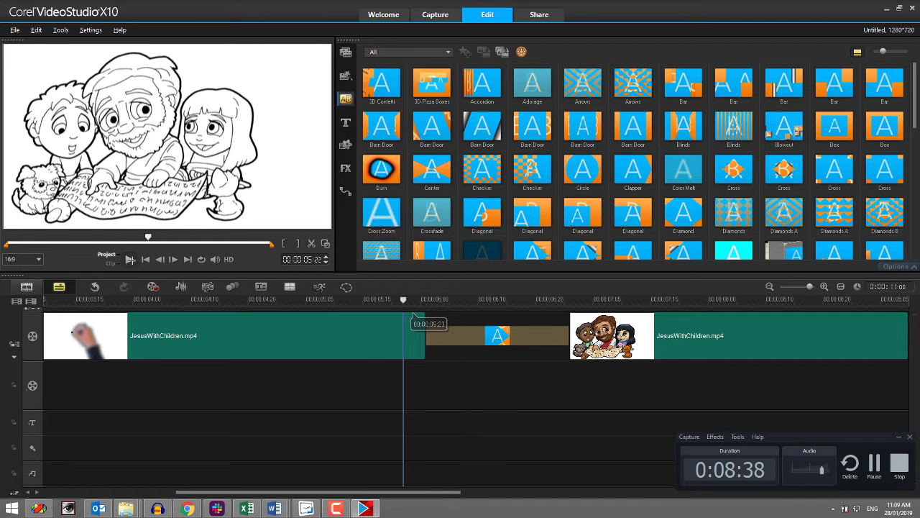
{"action": "left_click", "coordinate": [130, 260]}
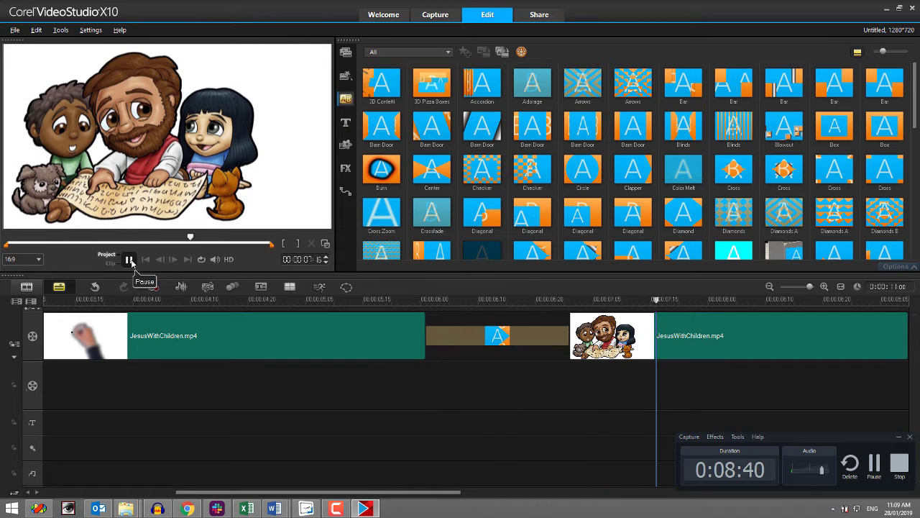
{"action": "left_click", "coordinate": [404, 301]}
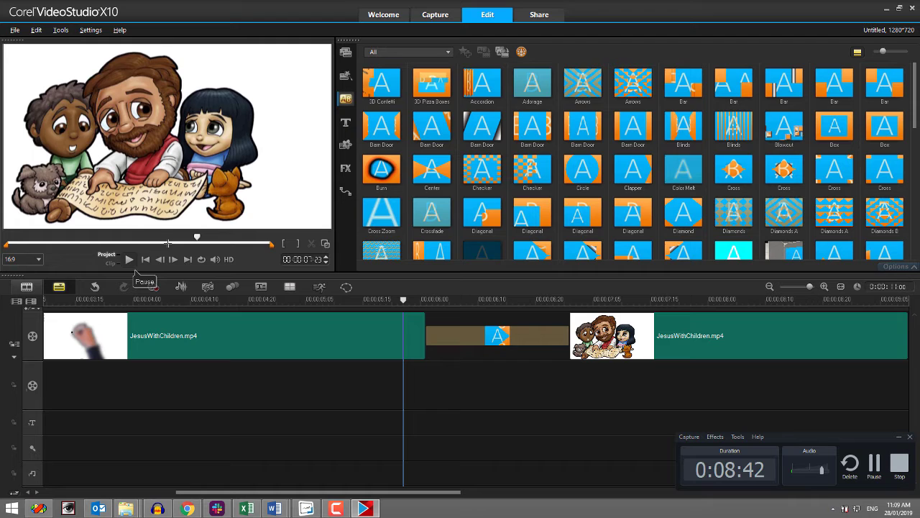
{"action": "left_click", "coordinate": [129, 259]}
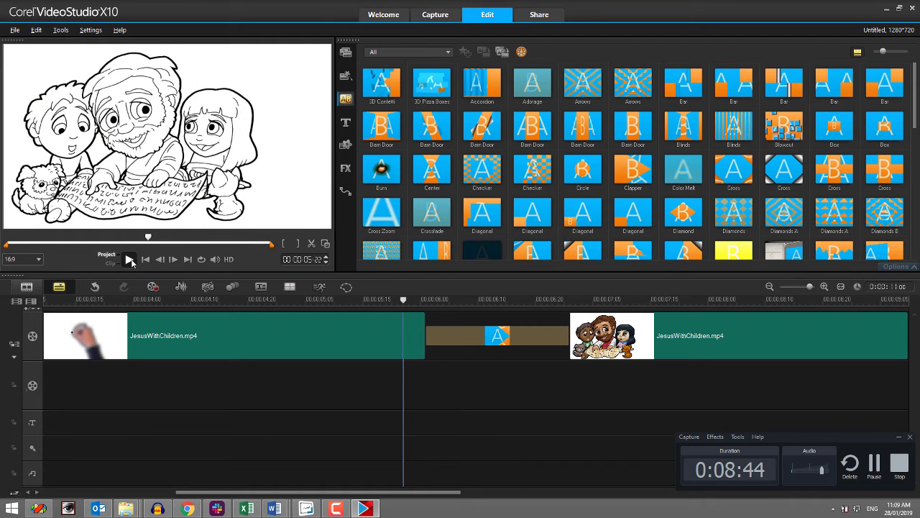
{"action": "left_click", "coordinate": [130, 260]}
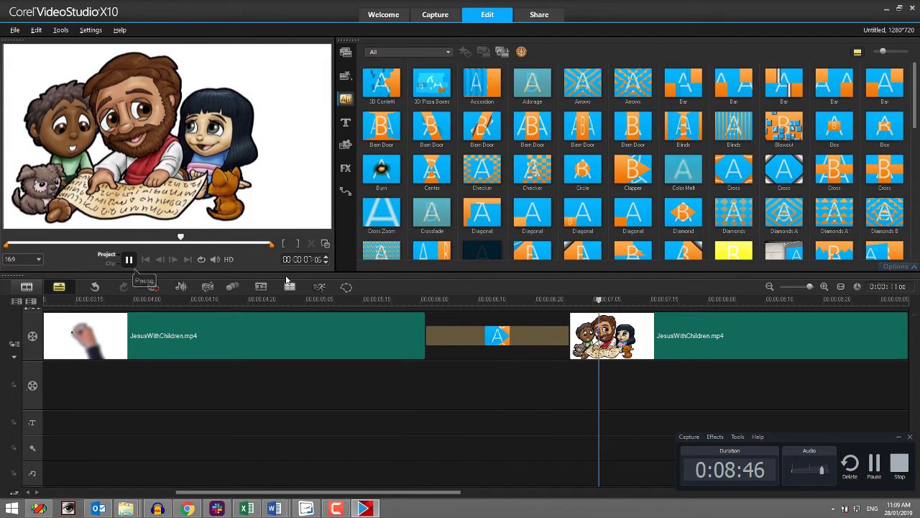
{"action": "left_click", "coordinate": [415, 301]}
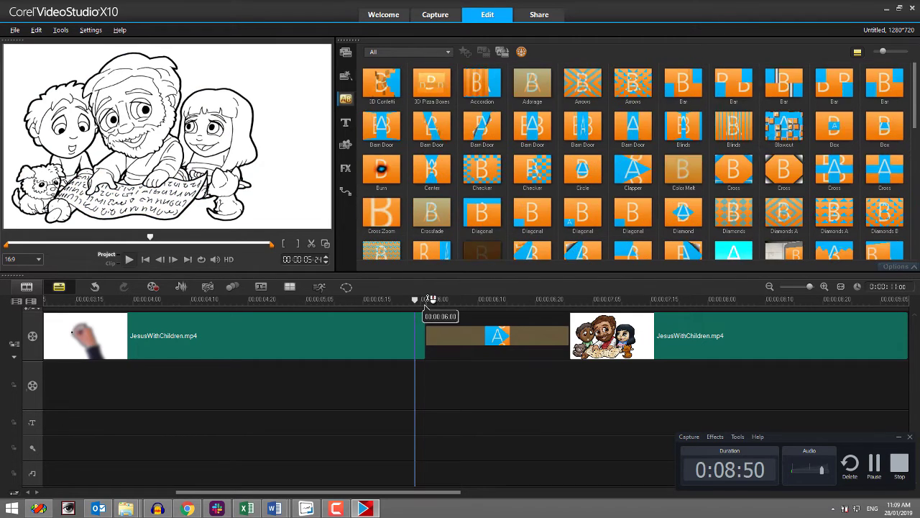
{"action": "left_click_drag", "start_coordinate": [414, 297], "coordinate": [449, 297]}
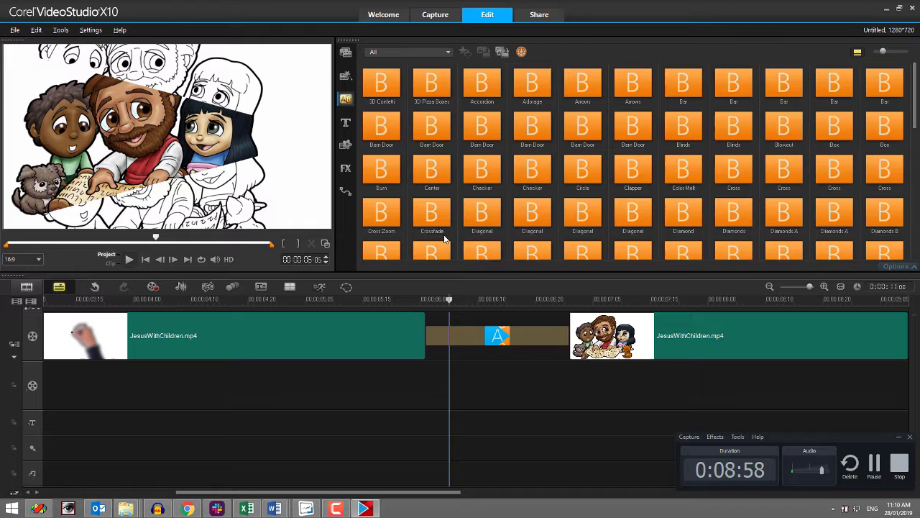
{"action": "left_click", "coordinate": [573, 184]}
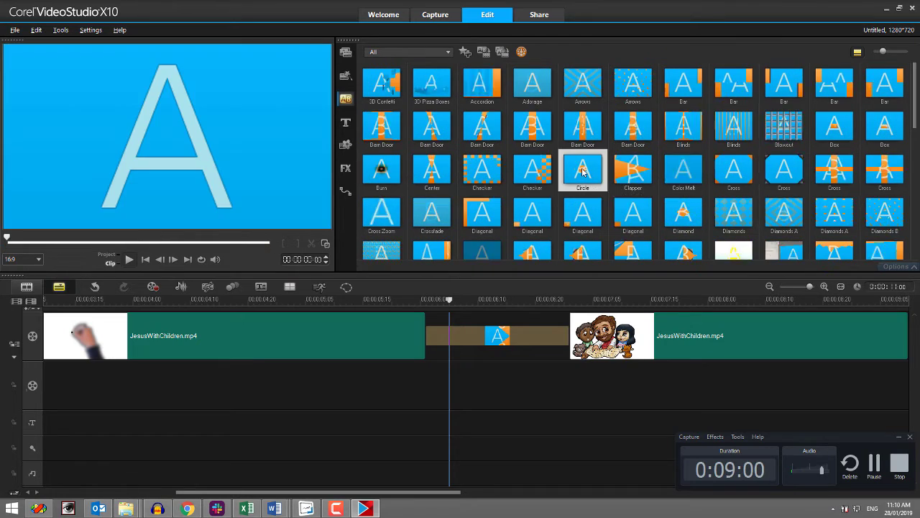
{"action": "left_click", "coordinate": [502, 326]}
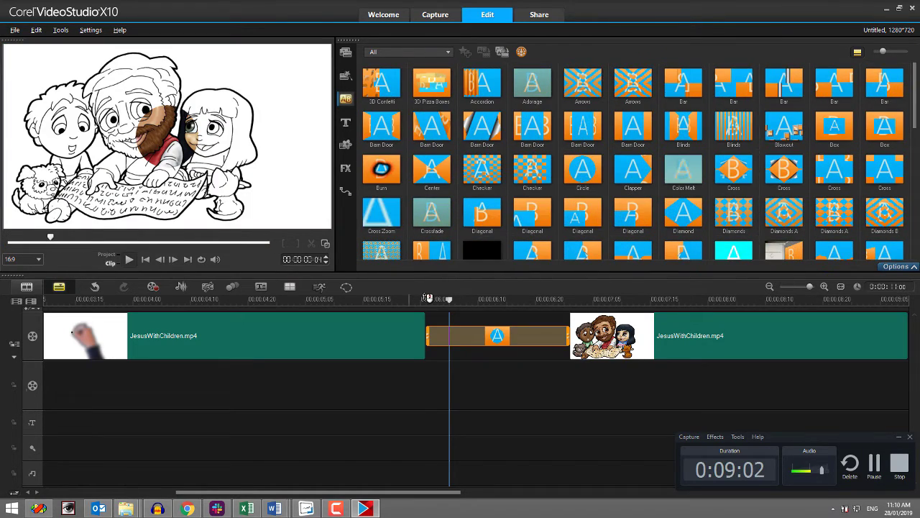
{"action": "left_click_drag", "start_coordinate": [449, 316], "coordinate": [556, 296]}
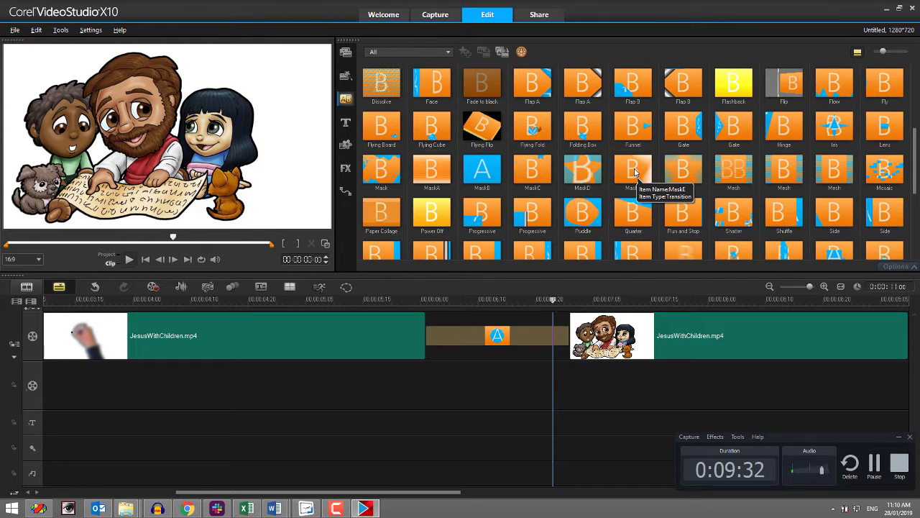
Drop the MaskE transition into the slot and scrub through it to the colour frame.
{"action": "left_click_drag", "start_coordinate": [638, 182], "coordinate": [496, 335]}
{"action": "left_click", "coordinate": [417, 298]}
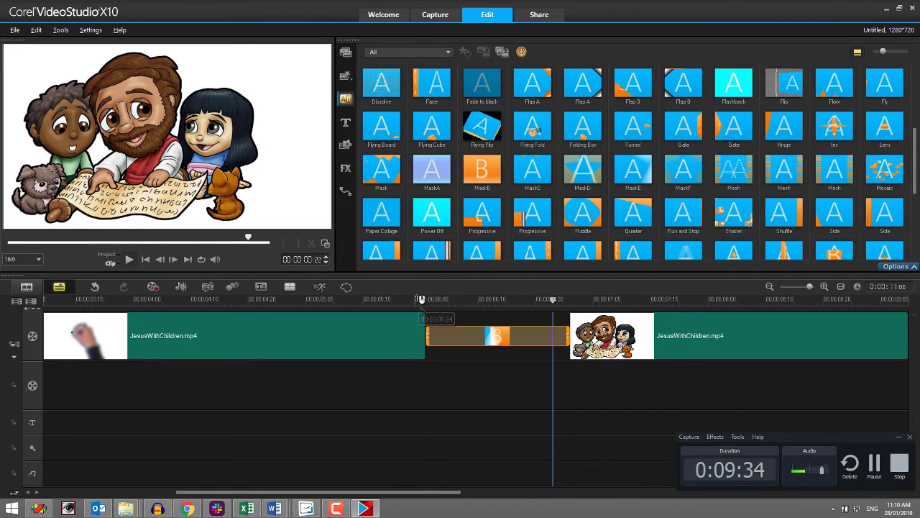
{"action": "left_click", "coordinate": [419, 298]}
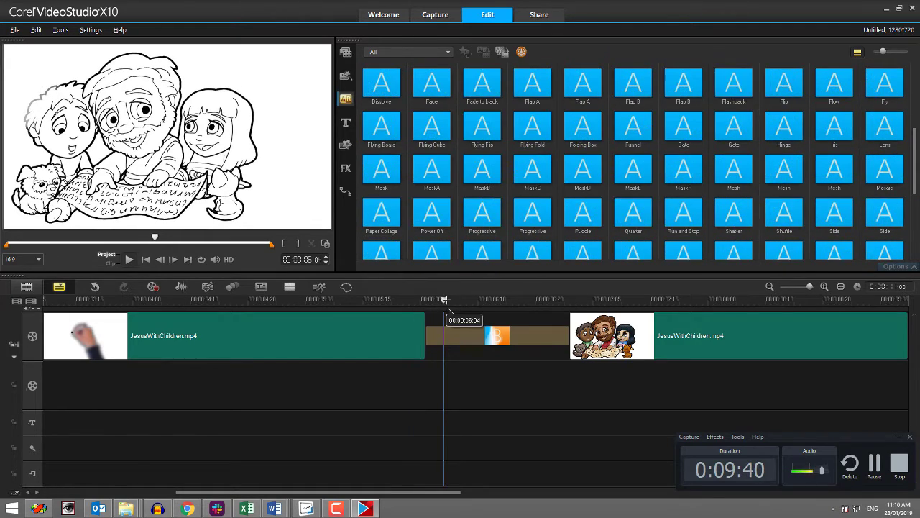
{"action": "left_click_drag", "start_coordinate": [448, 309], "coordinate": [545, 305]}
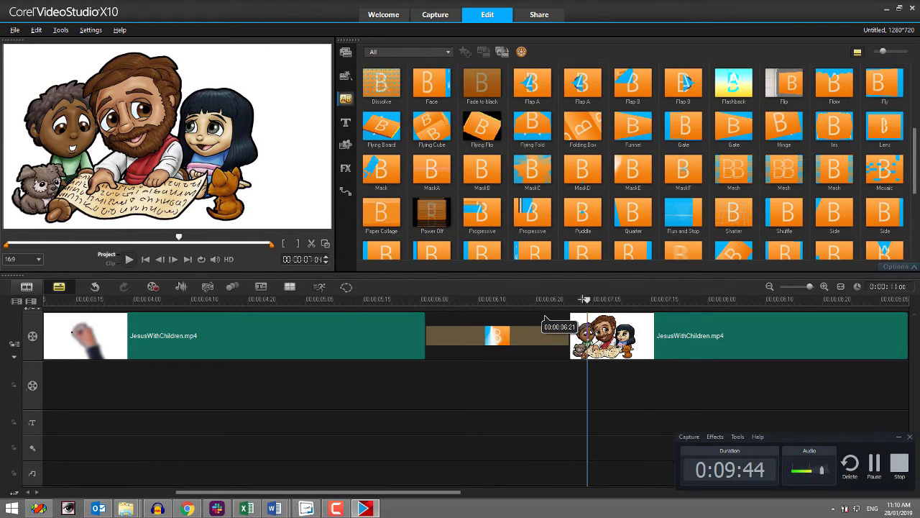
Swap MaskE for the Mask transition and scrub from just before the transition to check it.
{"action": "left_click", "coordinate": [381, 175]}
{"action": "left_click_drag", "start_coordinate": [381, 174], "coordinate": [460, 325]}
{"action": "left_click", "coordinate": [421, 299]}
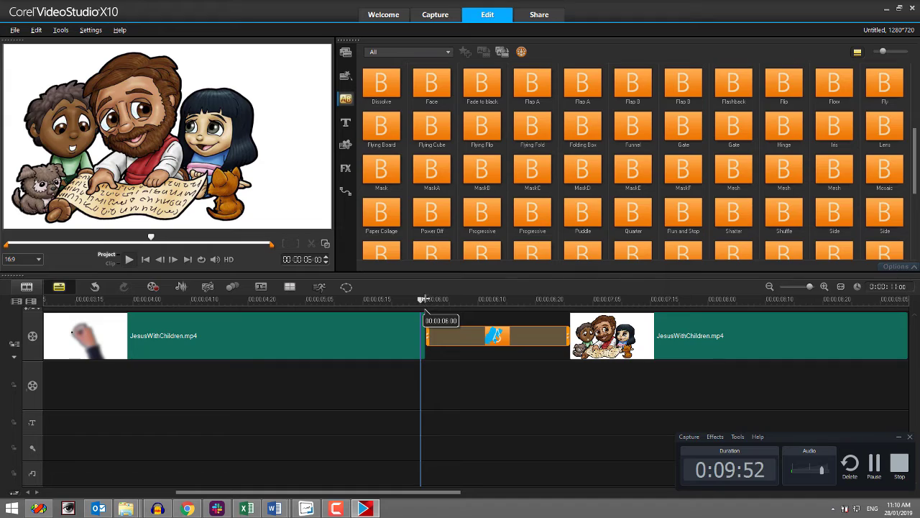
{"action": "left_click", "coordinate": [426, 300]}
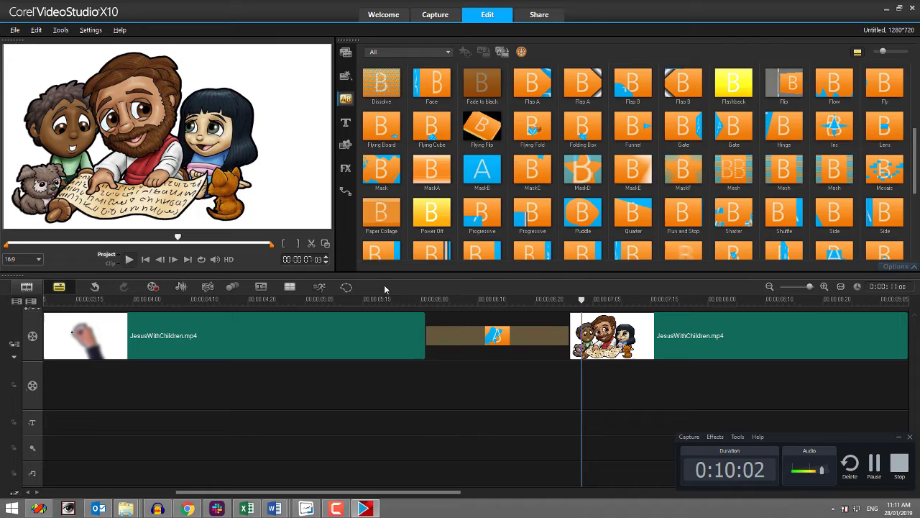
{"action": "left_click", "coordinate": [409, 298]}
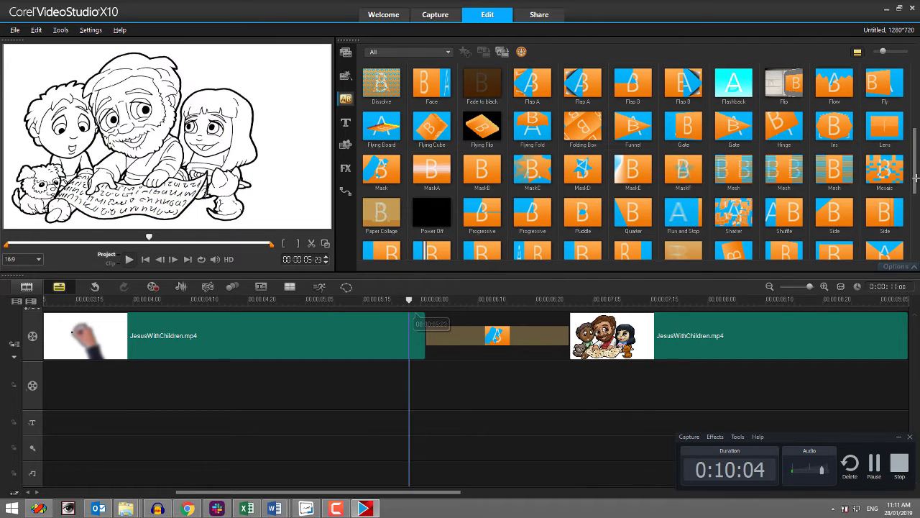
{"action": "scroll", "coordinate": [914, 166], "scroll_direction": "up", "scroll_amount": 1}
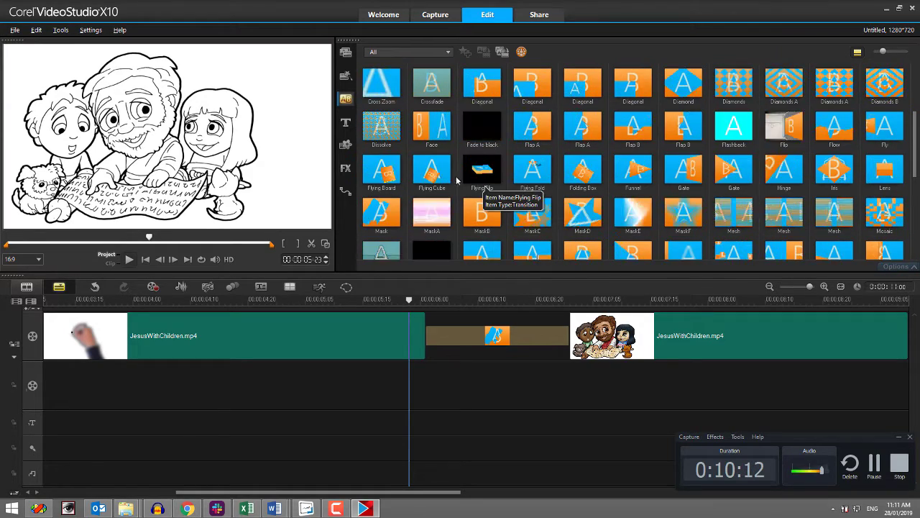
{"action": "left_click", "coordinate": [477, 338]}
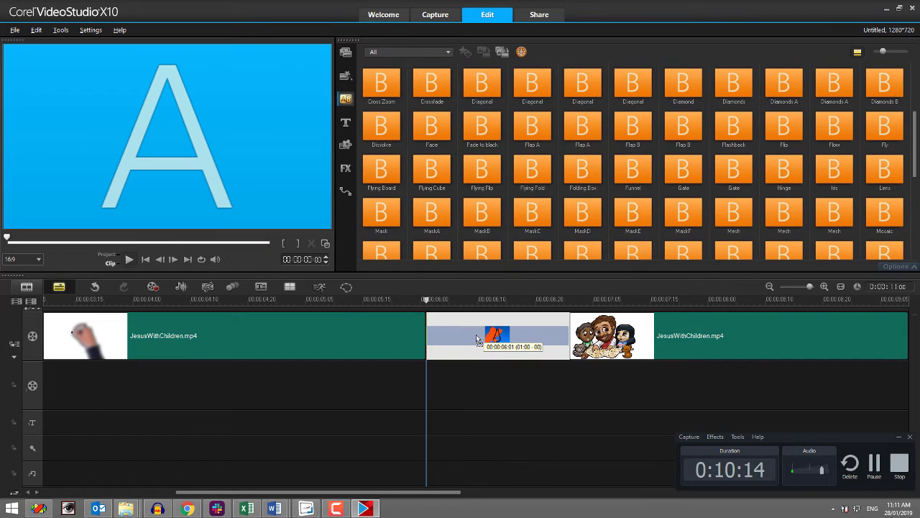
{"action": "left_click", "coordinate": [425, 299]}
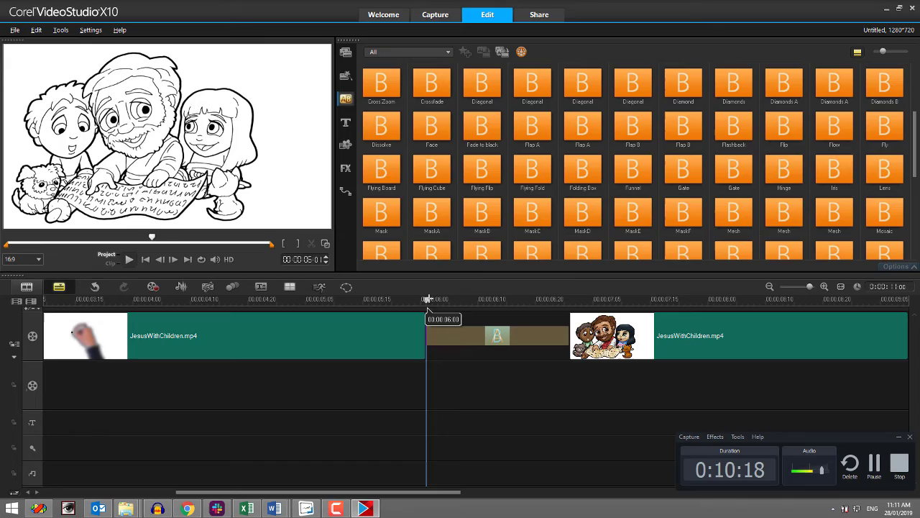
{"action": "left_click_drag", "start_coordinate": [429, 310], "coordinate": [565, 297]}
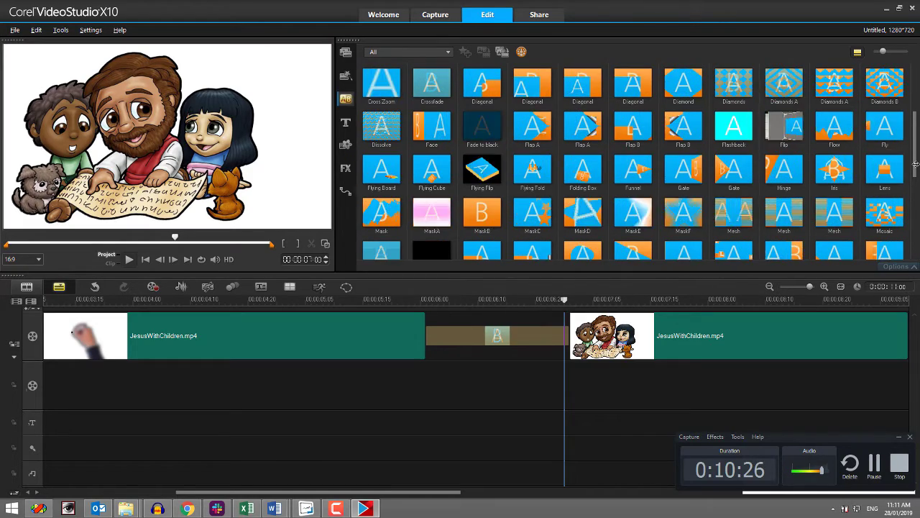
Put the Flow transition between the clip halves and scrub through as colour fills in.
{"action": "left_click_drag", "start_coordinate": [915, 166], "coordinate": [915, 154]}
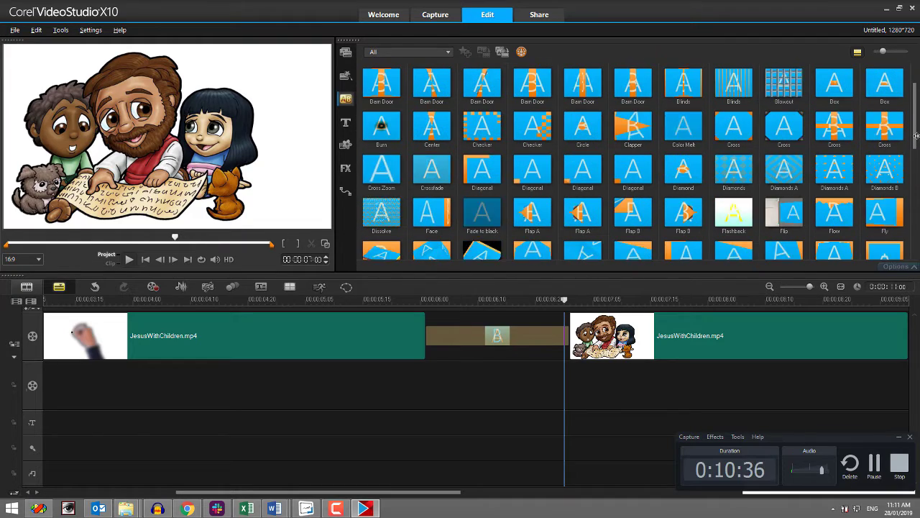
{"action": "left_click", "coordinate": [833, 213]}
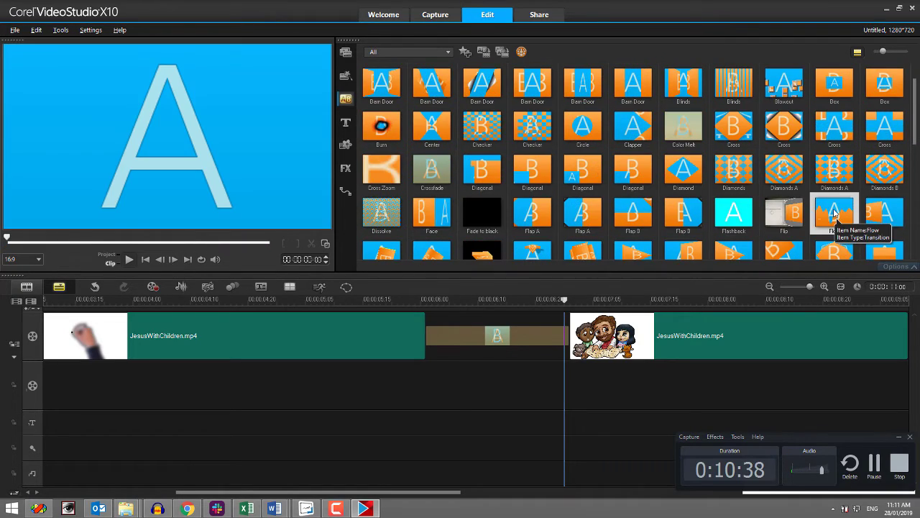
{"action": "left_click_drag", "start_coordinate": [834, 219], "coordinate": [496, 335]}
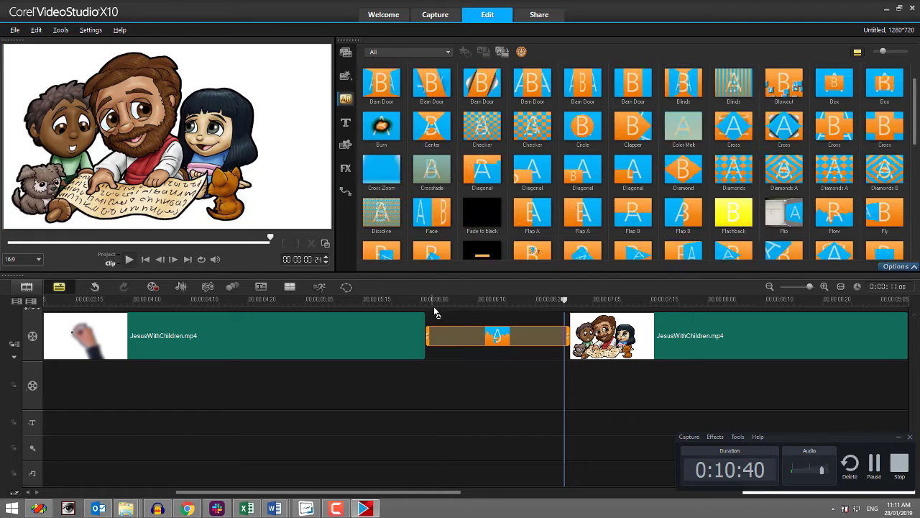
{"action": "left_click", "coordinate": [435, 319]}
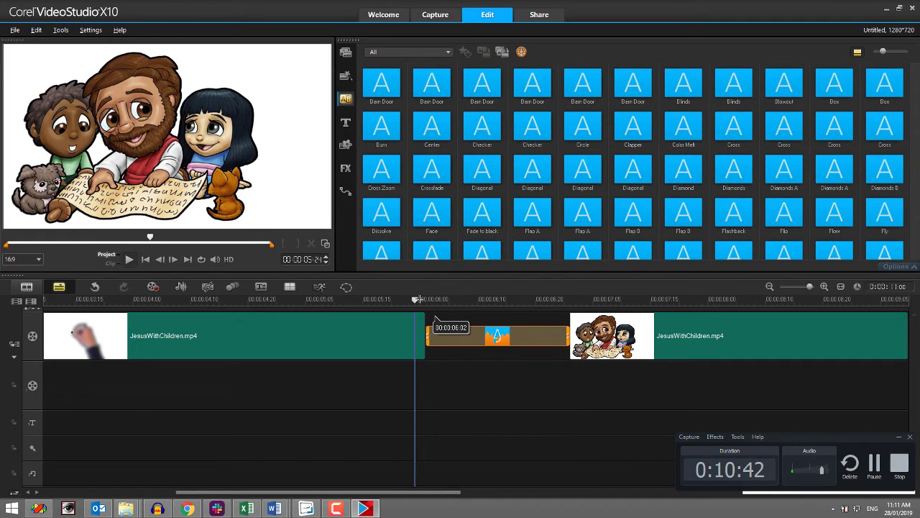
{"action": "left_click", "coordinate": [425, 298]}
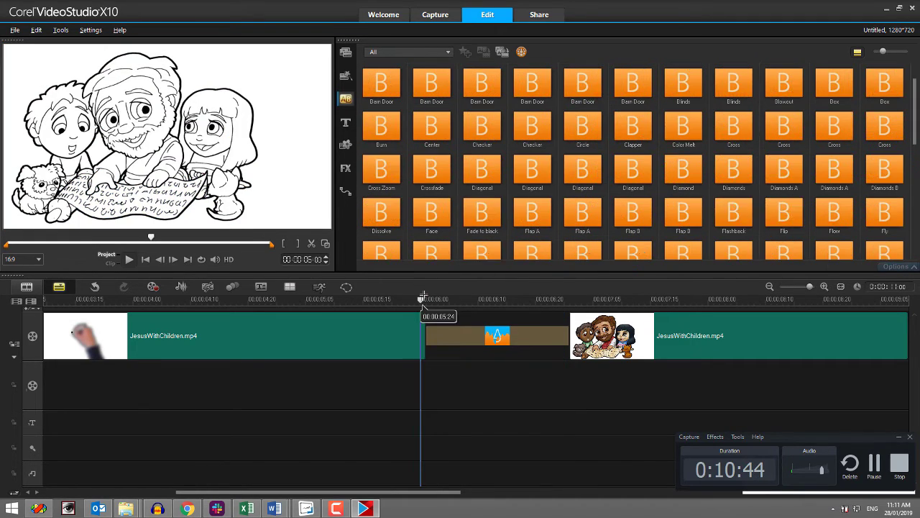
{"action": "left_click_drag", "start_coordinate": [427, 295], "coordinate": [587, 294]}
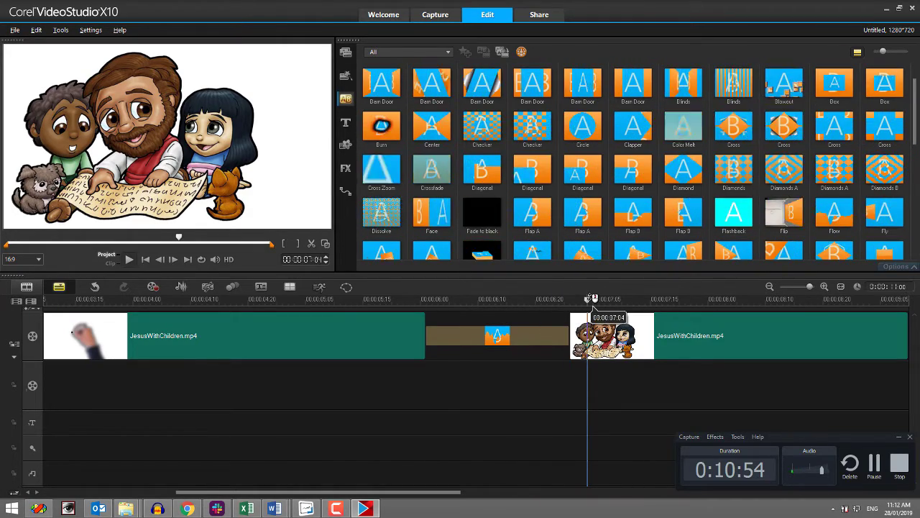